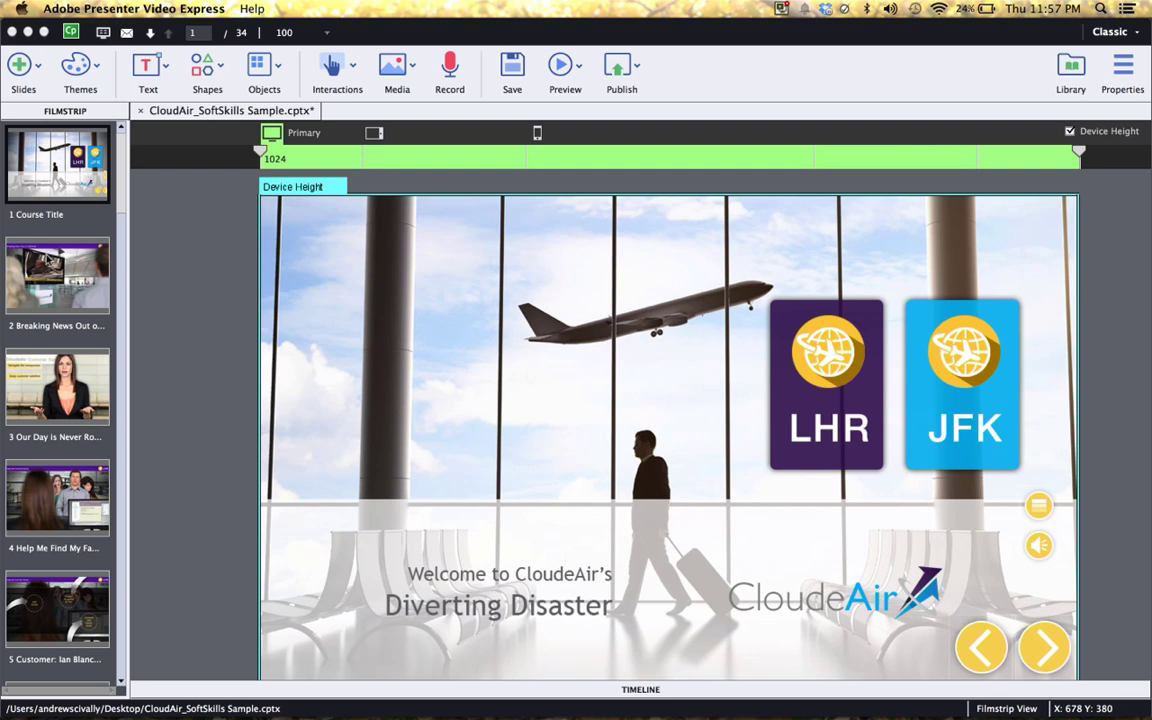
Step: Open slide 2, show its timeline, and examine the Header_LHR_2 and Header_JFK_2 groups
key(Down)
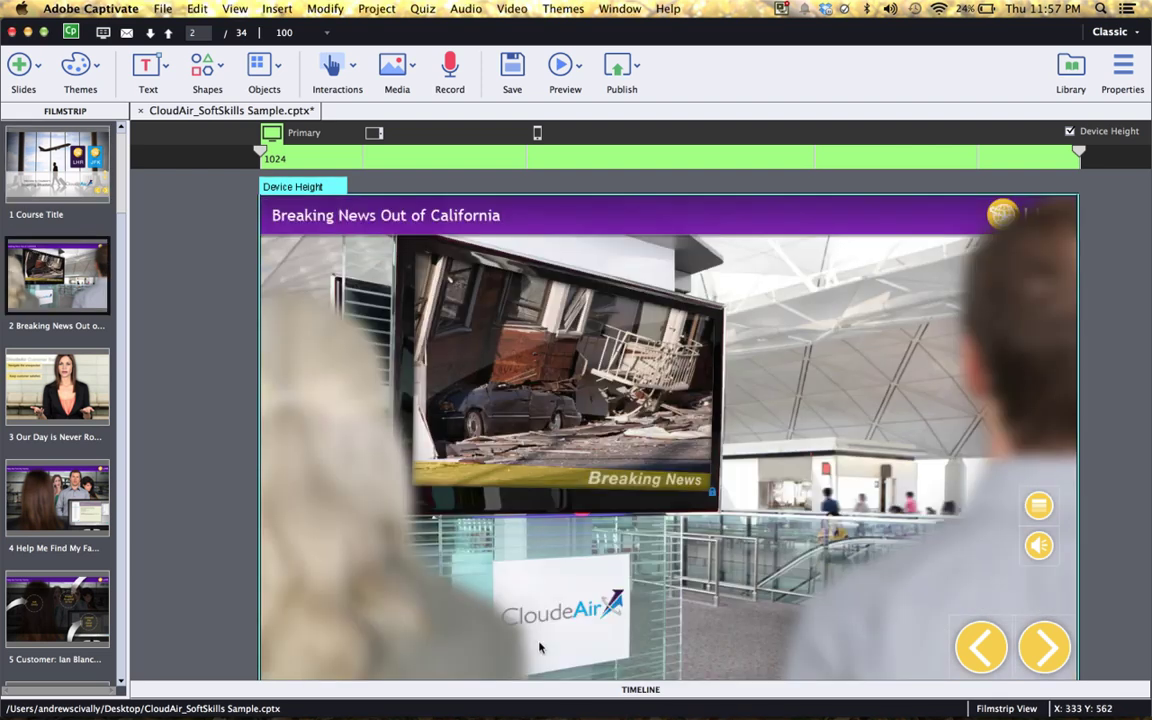
click(630, 689)
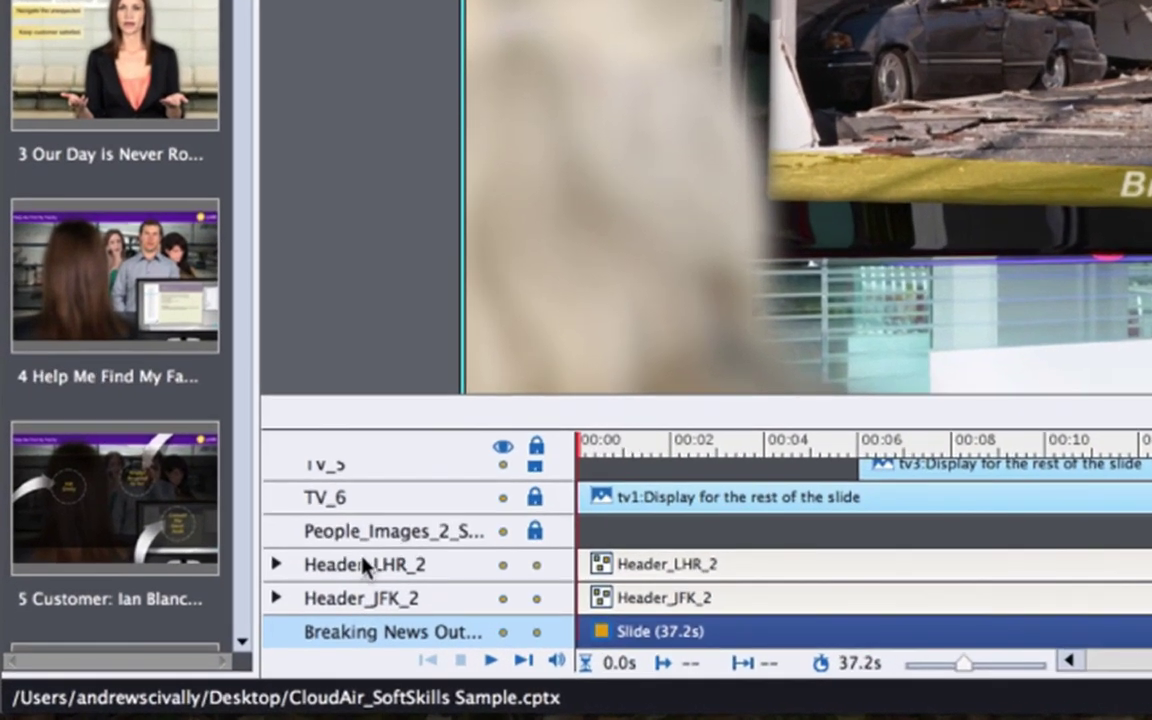
click(363, 565)
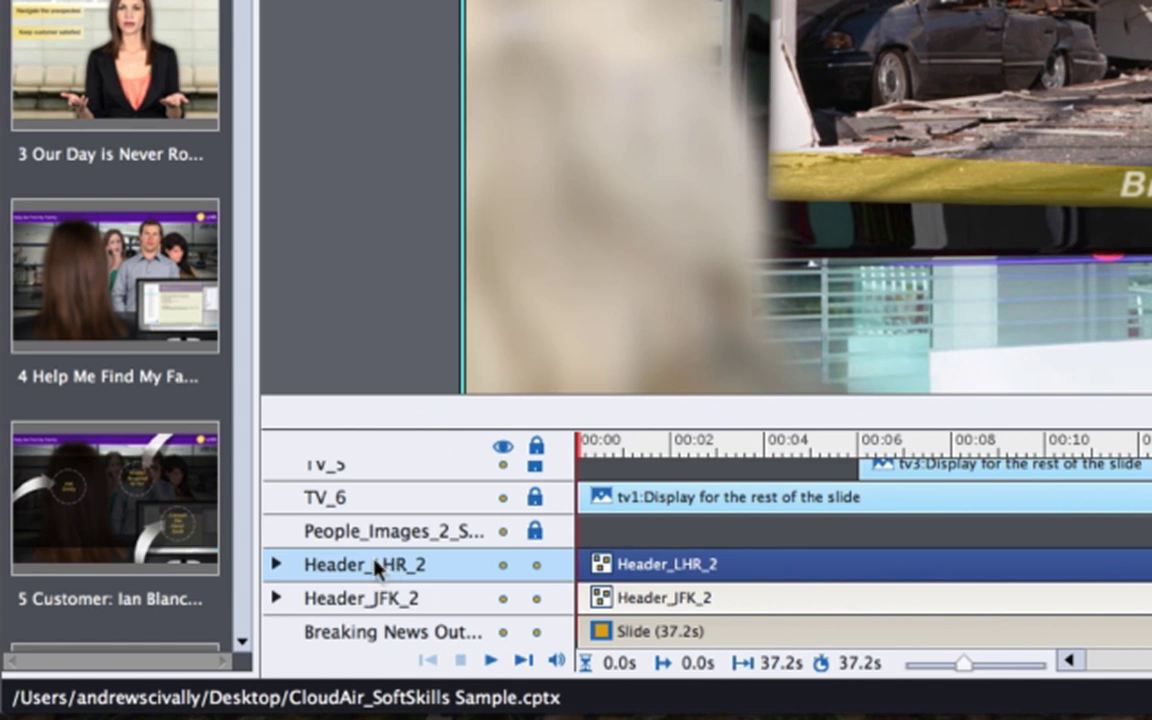
click(372, 596)
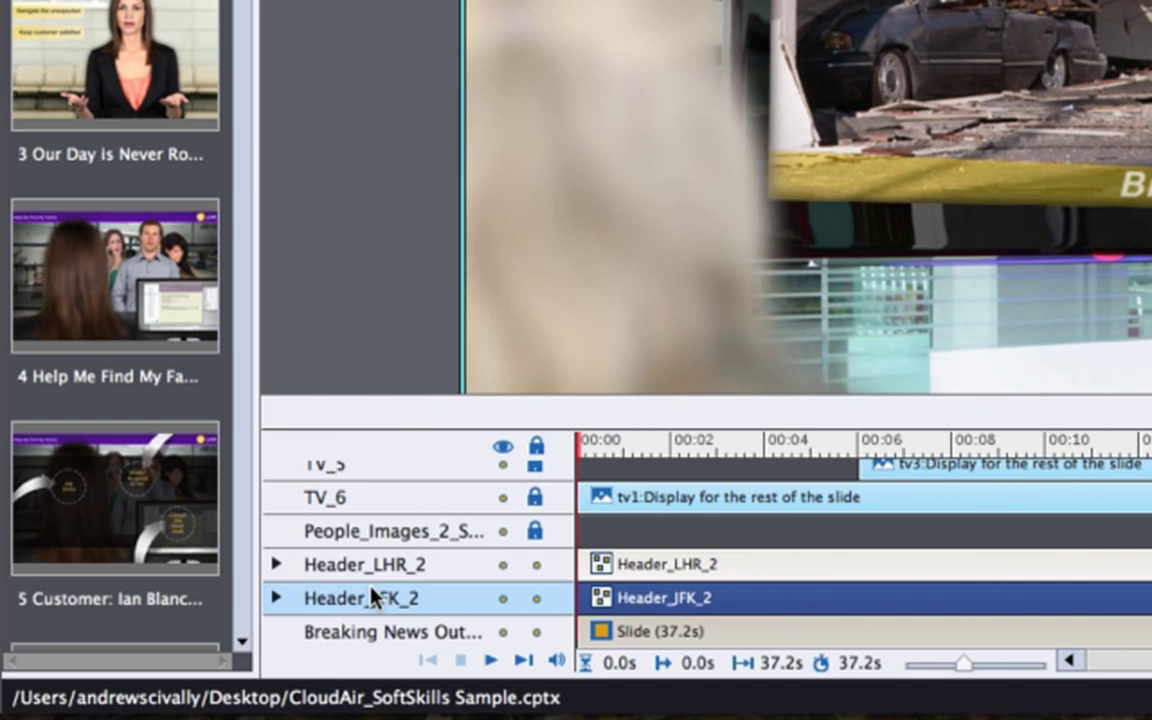
click(357, 562)
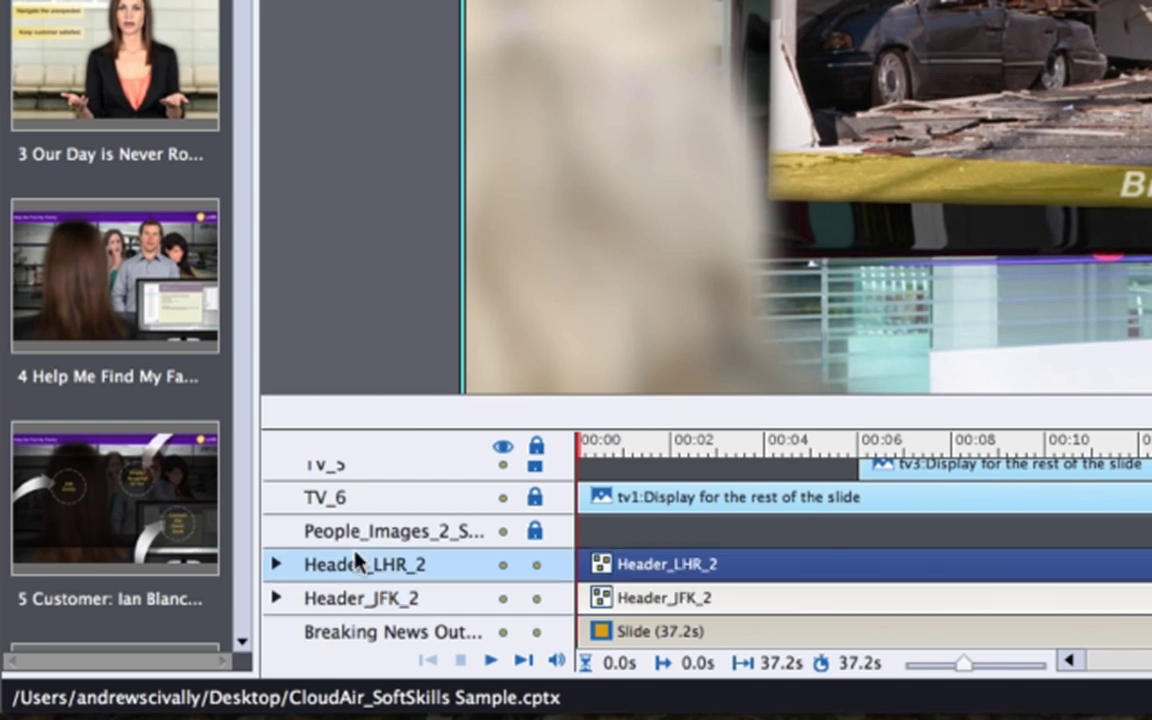
click(415, 597)
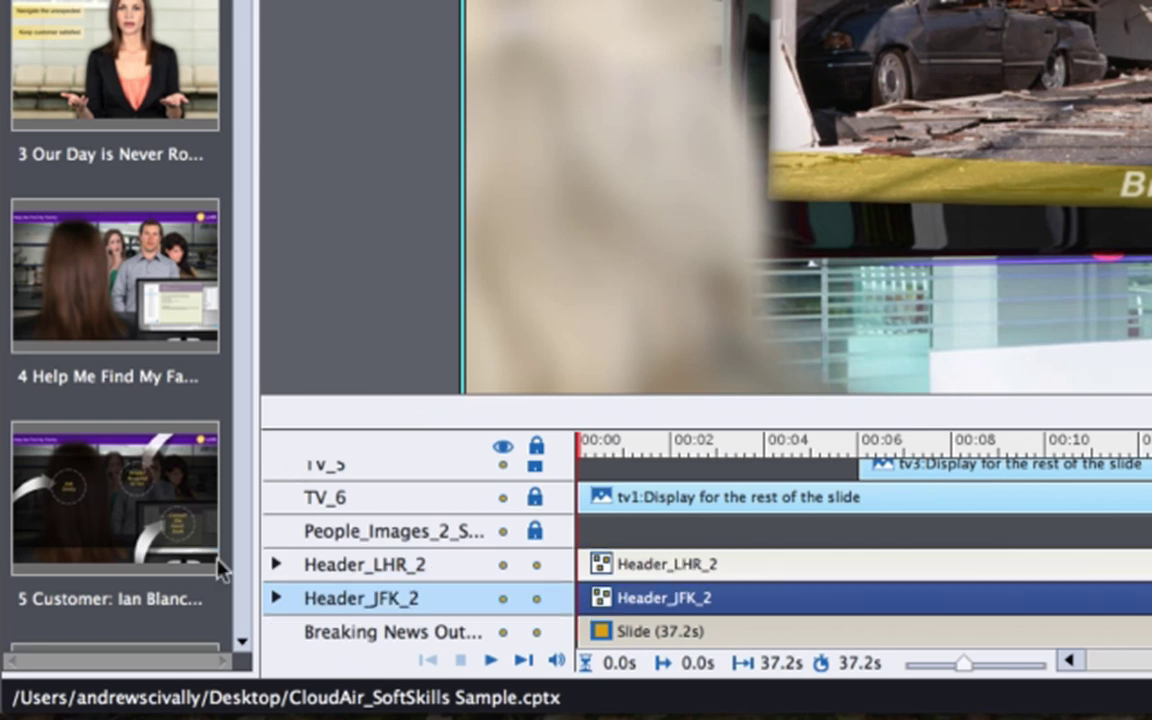
Step: Expand the Header_LHR_2 group, inspect the properties of its banner shape, and hide the whole group on the stage
click(276, 564)
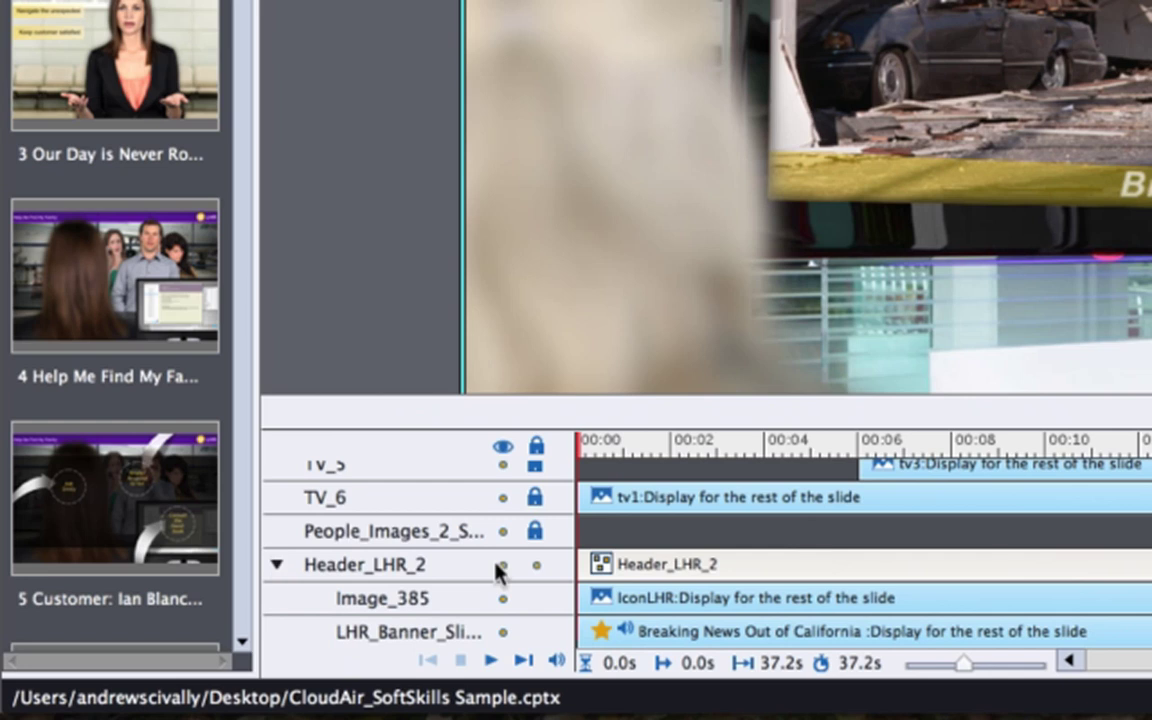
click(651, 614)
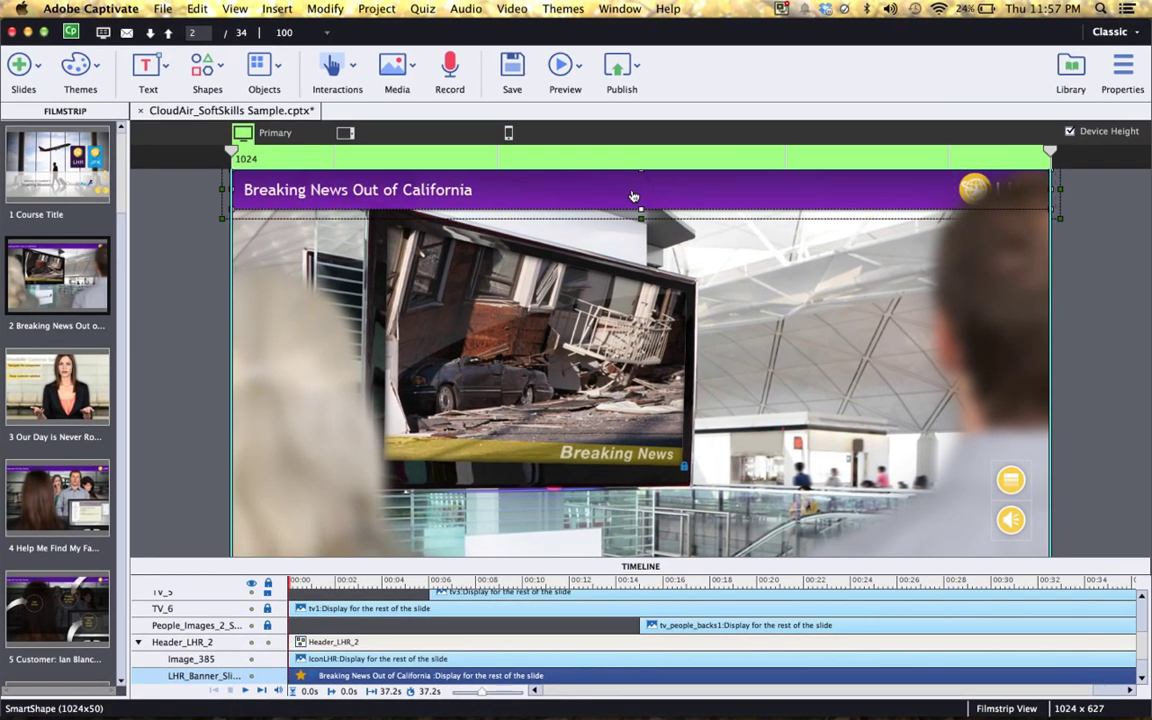
click(1122, 72)
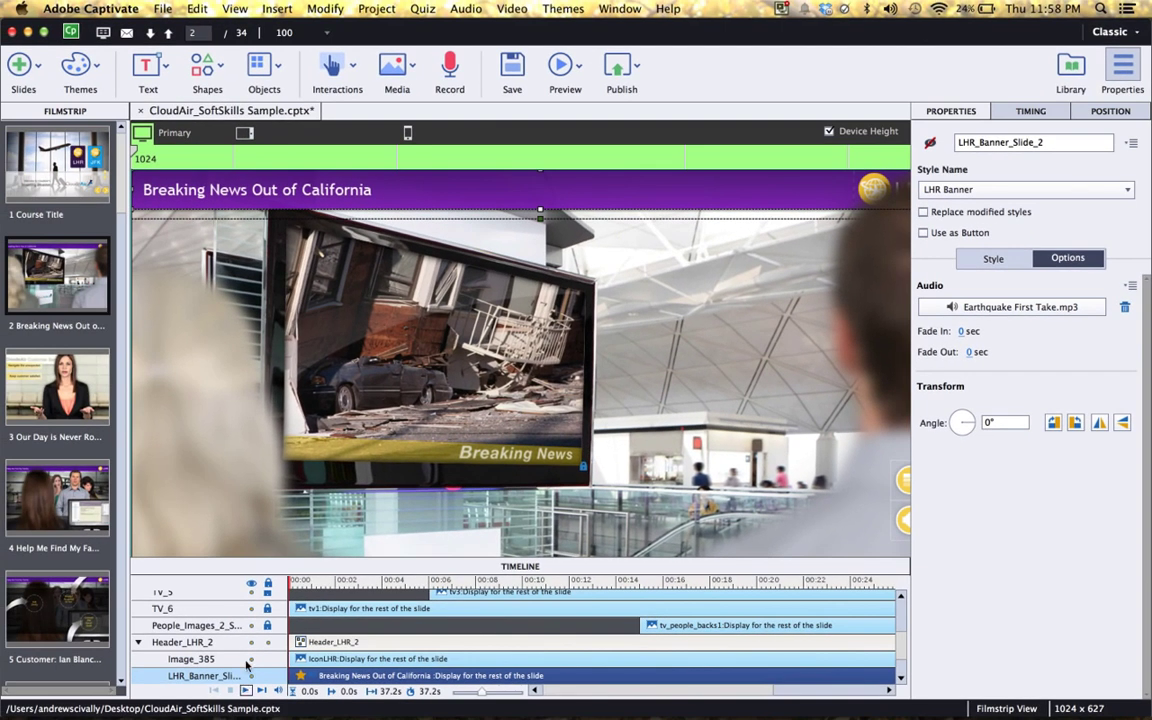
click(251, 642)
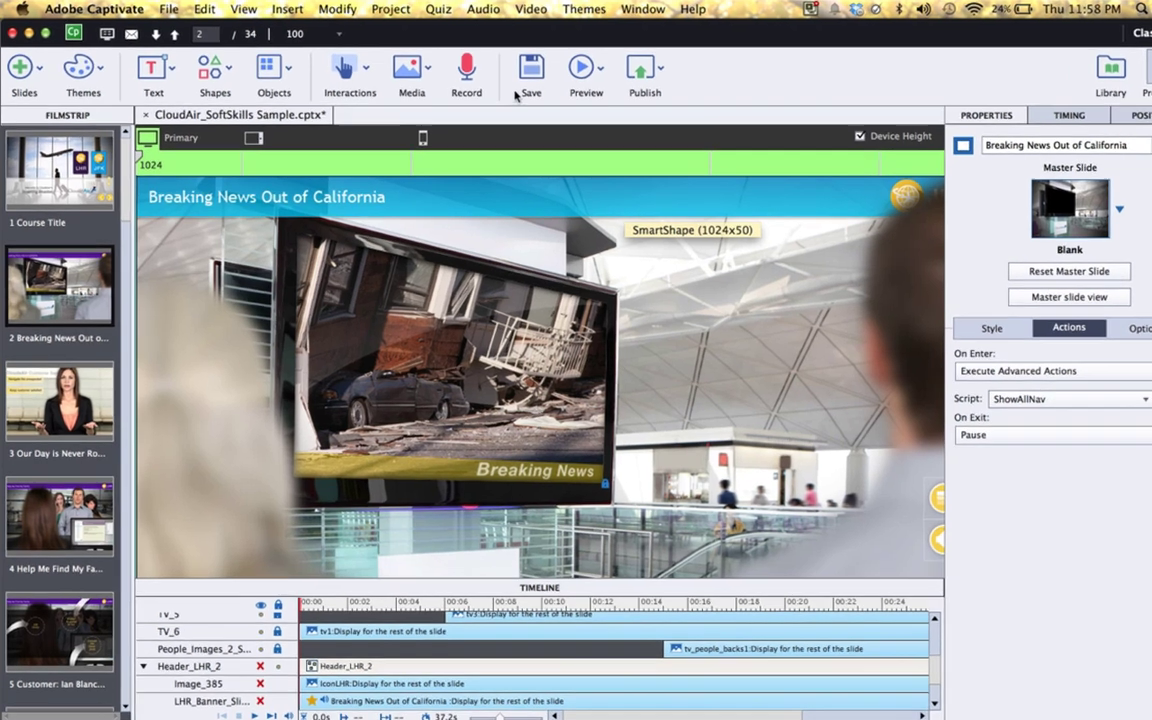
Step: Open the existing DetermineGeoLocation advanced action and review its IF condition and the actions under IF and ELSE
click(377, 8)
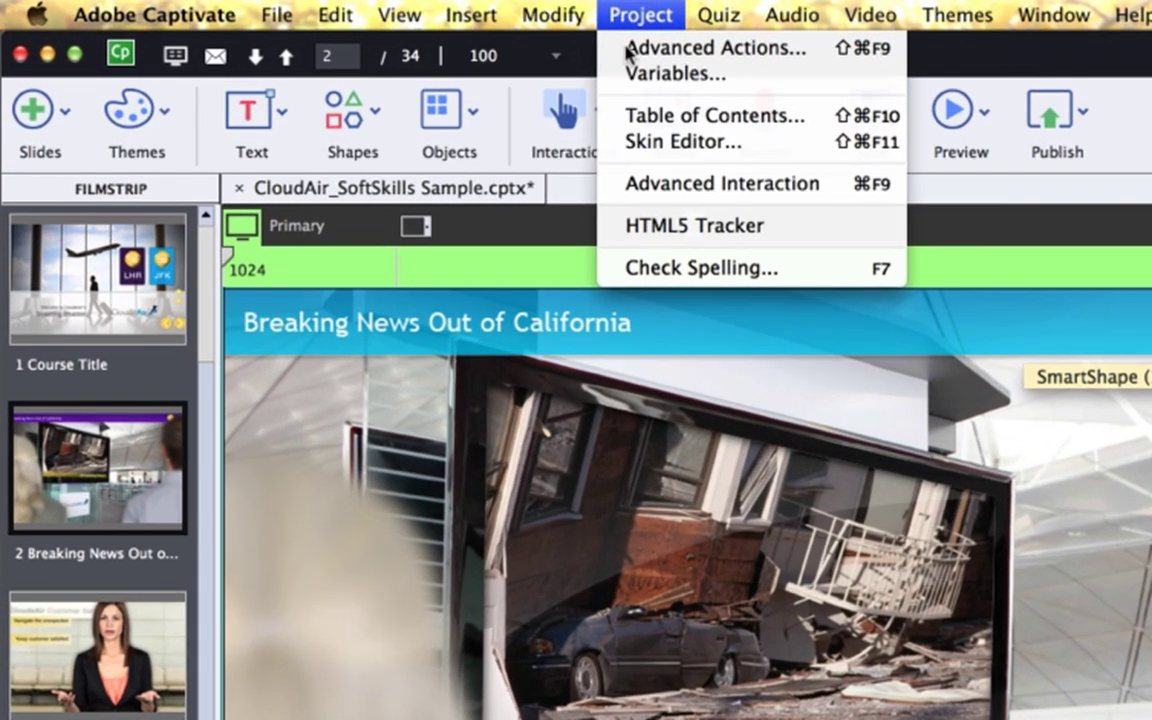
click(643, 48)
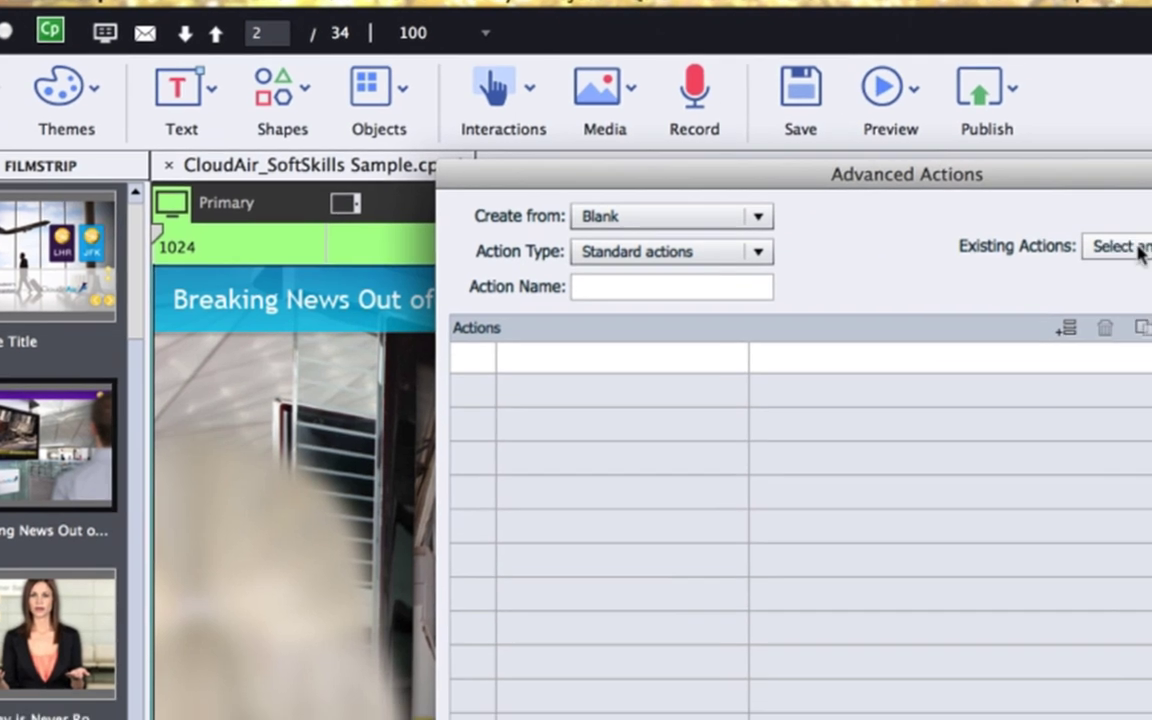
click(1130, 245)
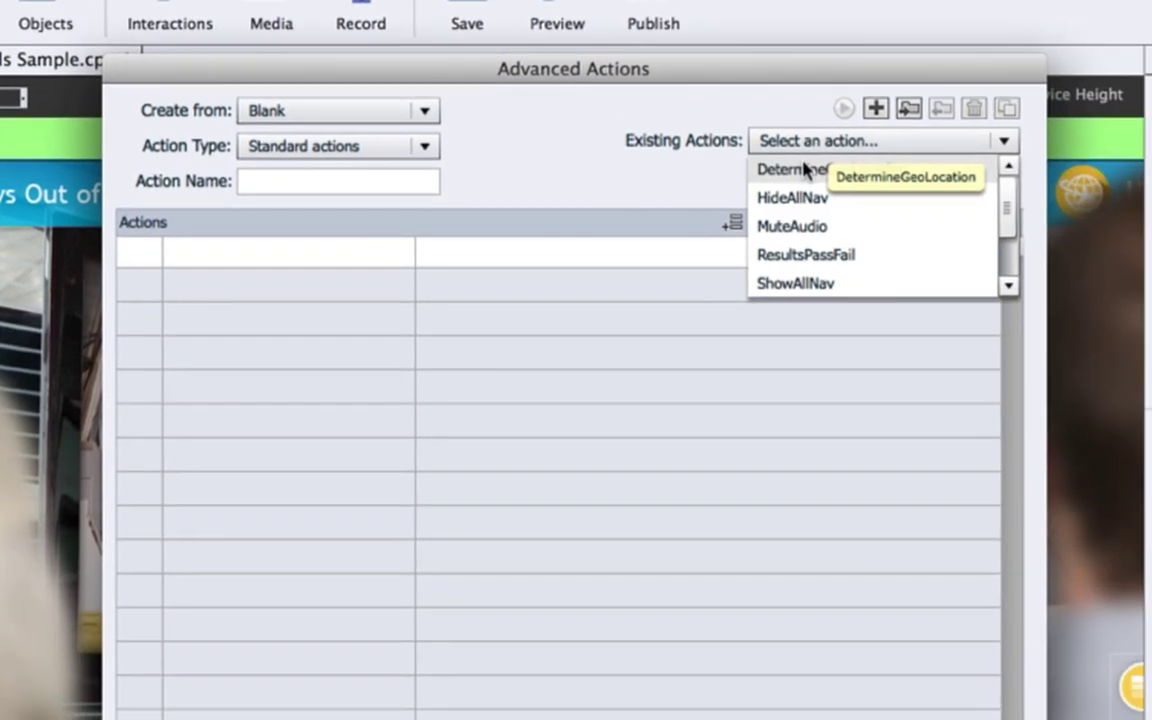
click(795, 166)
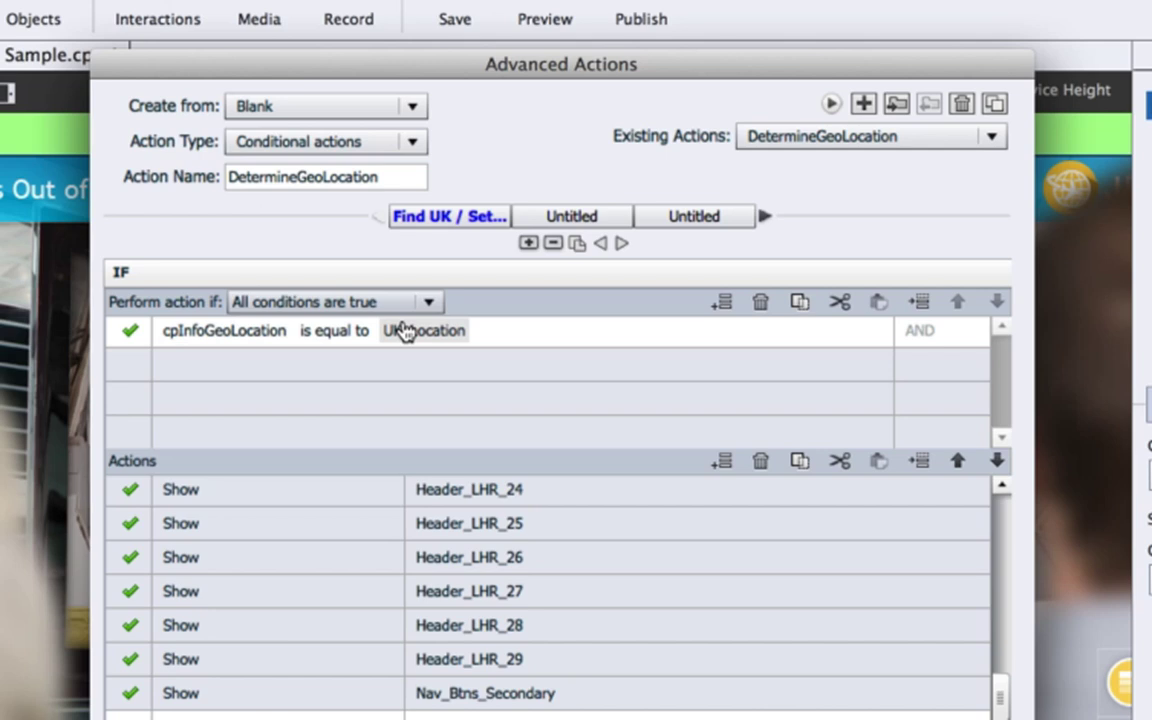
drag(1000, 693, 993, 480)
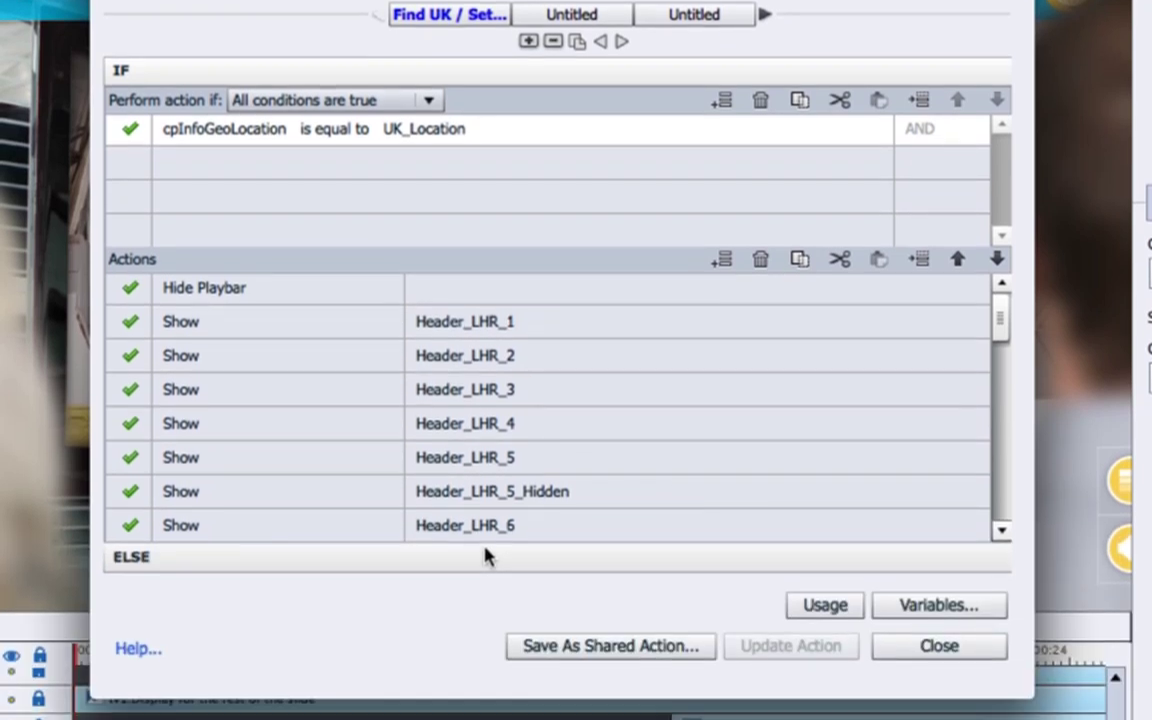
click(487, 557)
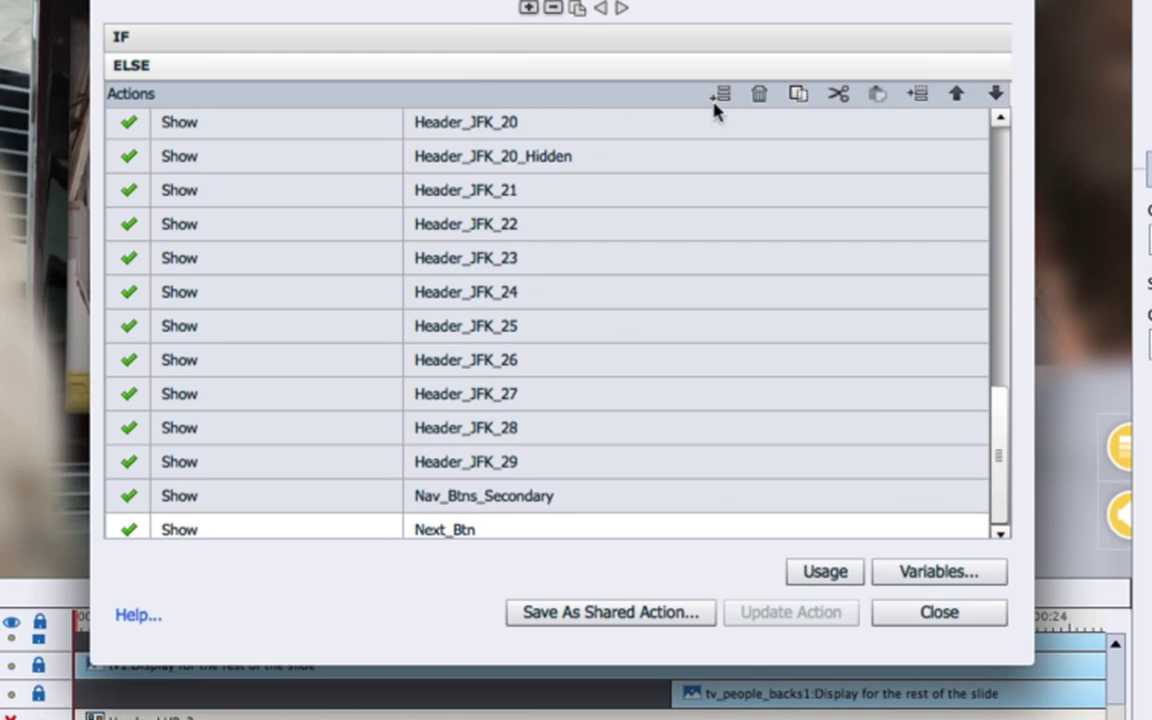
click(365, 35)
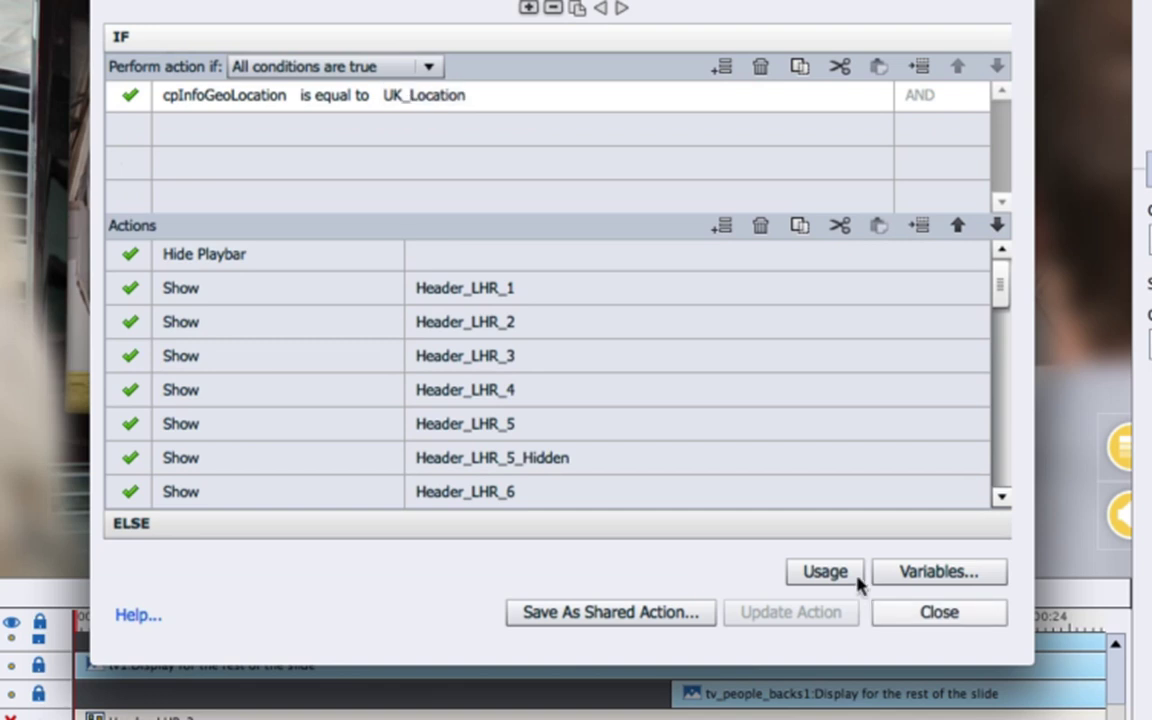
Step: Examine the latitude, longitude and accuracy of the UK_Location variable, and close the variable and advanced action dialogs
click(913, 571)
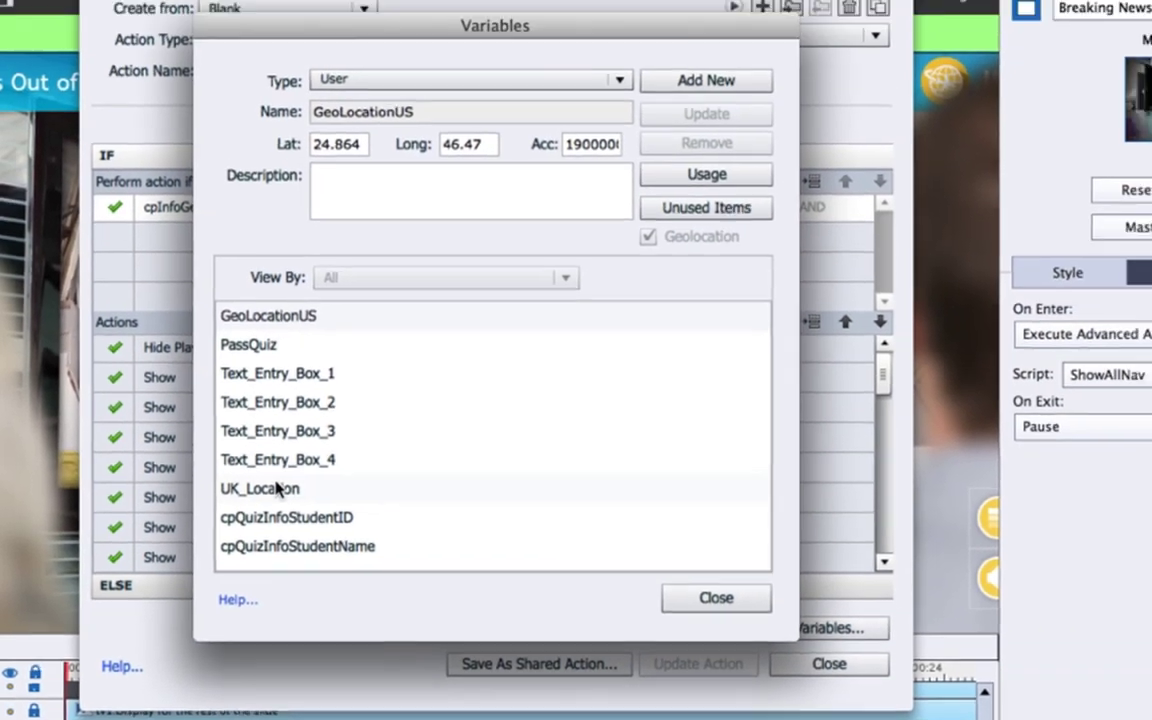
click(312, 415)
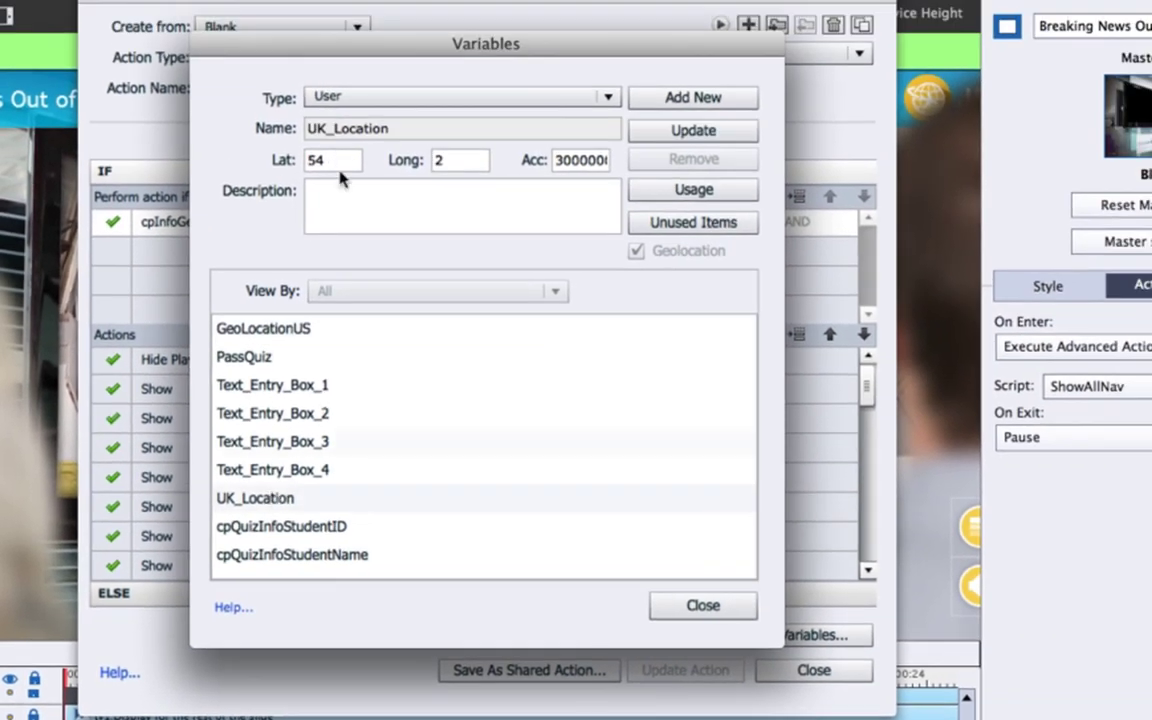
click(319, 158)
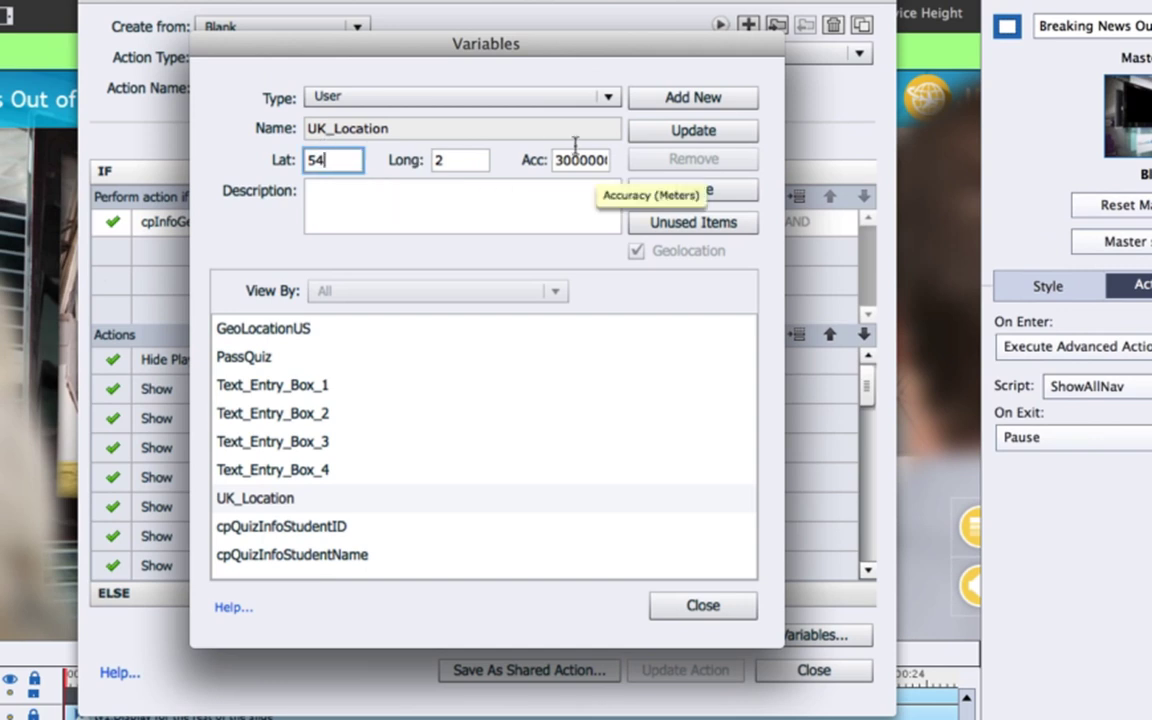
click(689, 601)
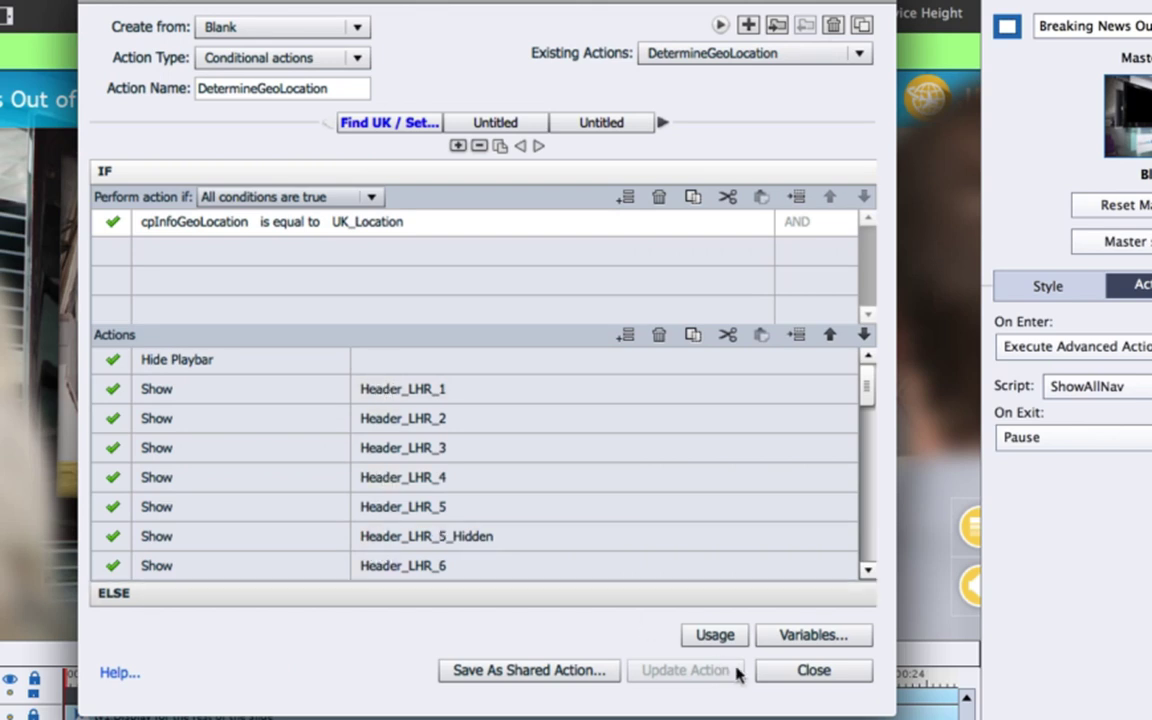
click(768, 673)
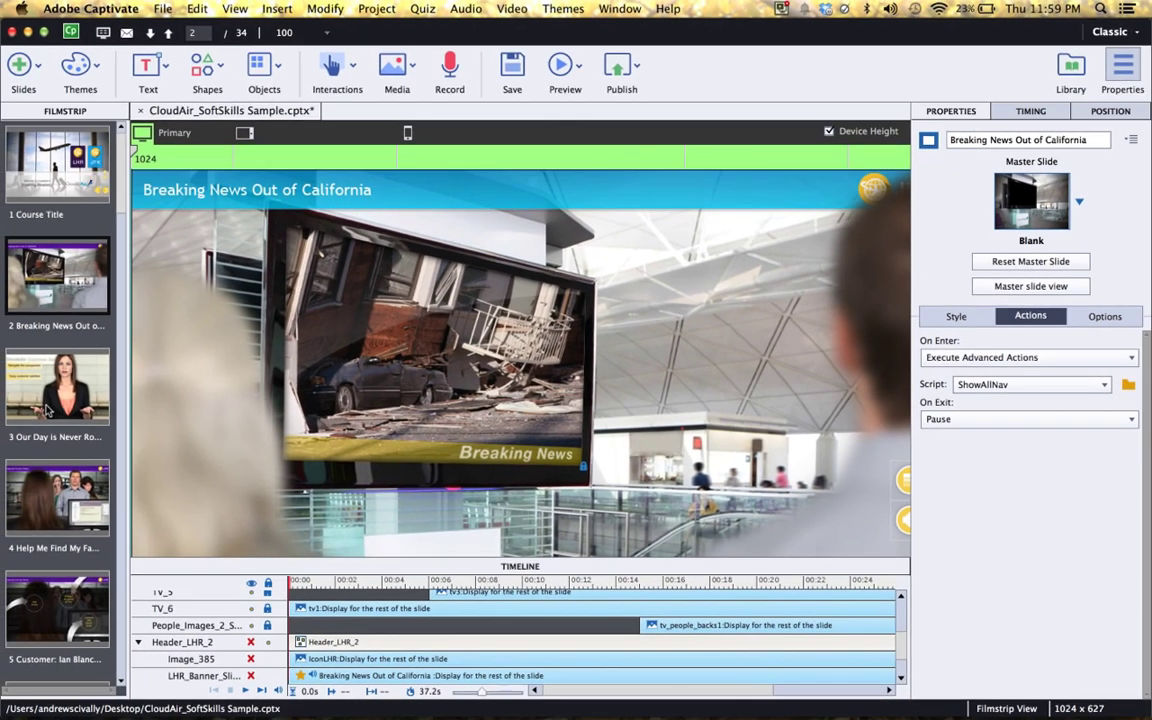
Step: Open slide 8, Decision Point, for viewing
scroll(47, 408, down, 7)
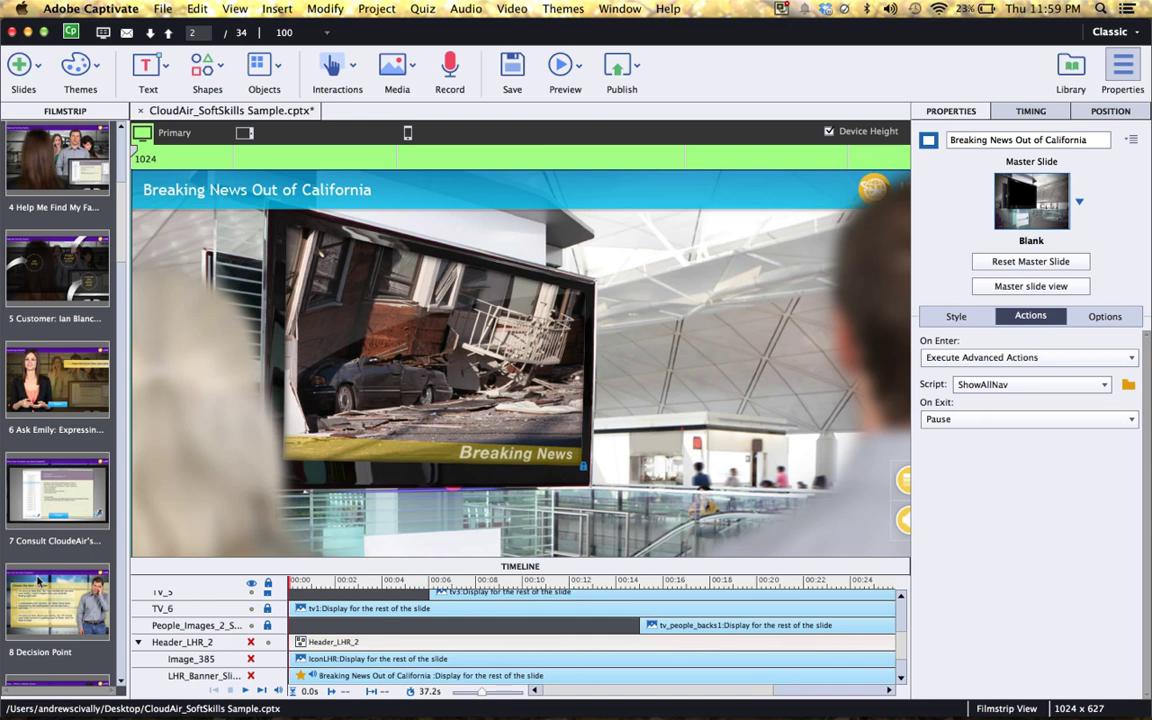
click(37, 580)
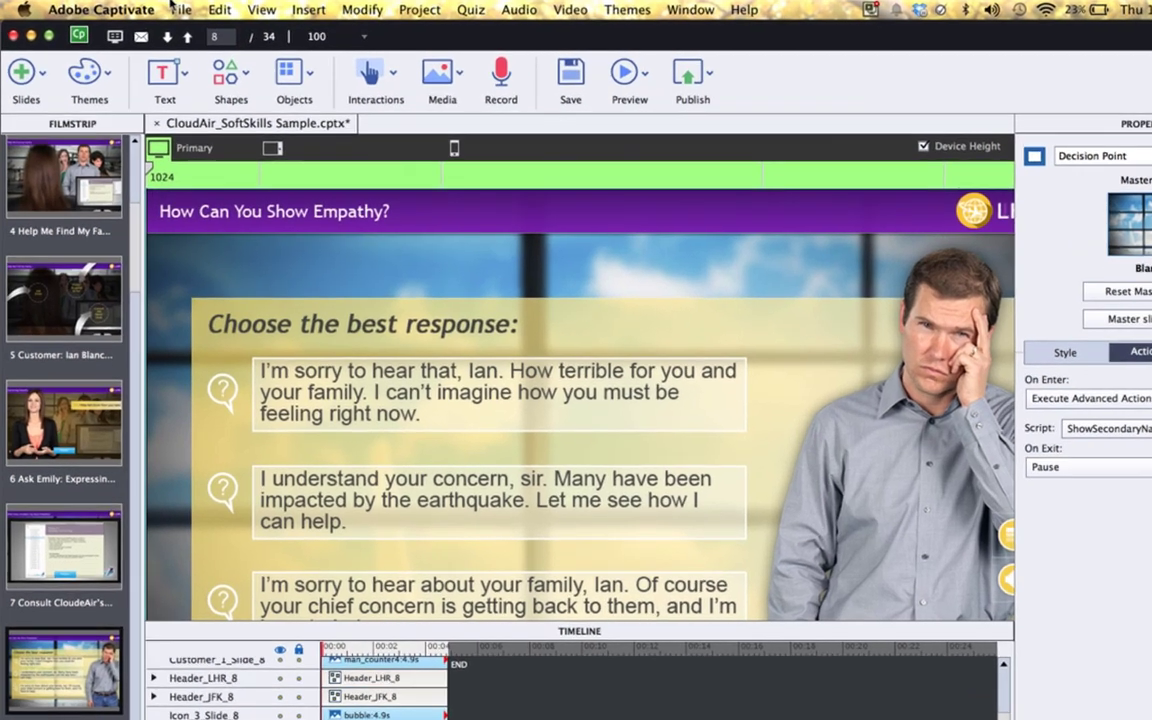
click(162, 8)
mouse_move(166, 30)
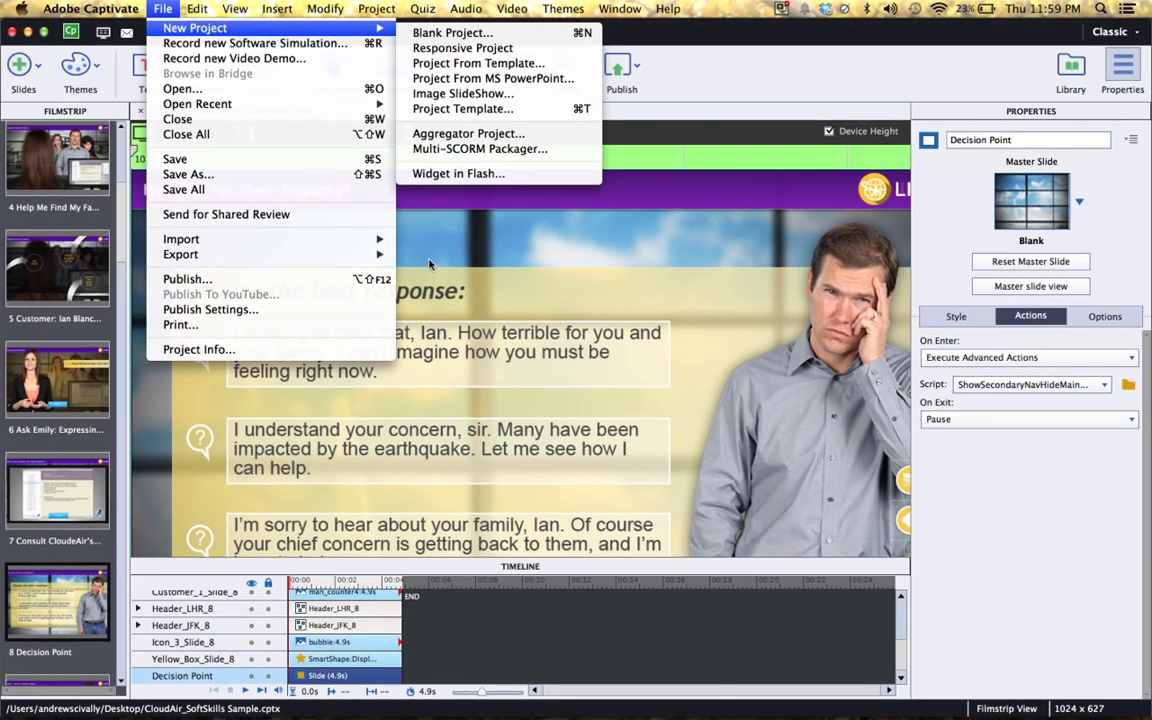
click(429, 264)
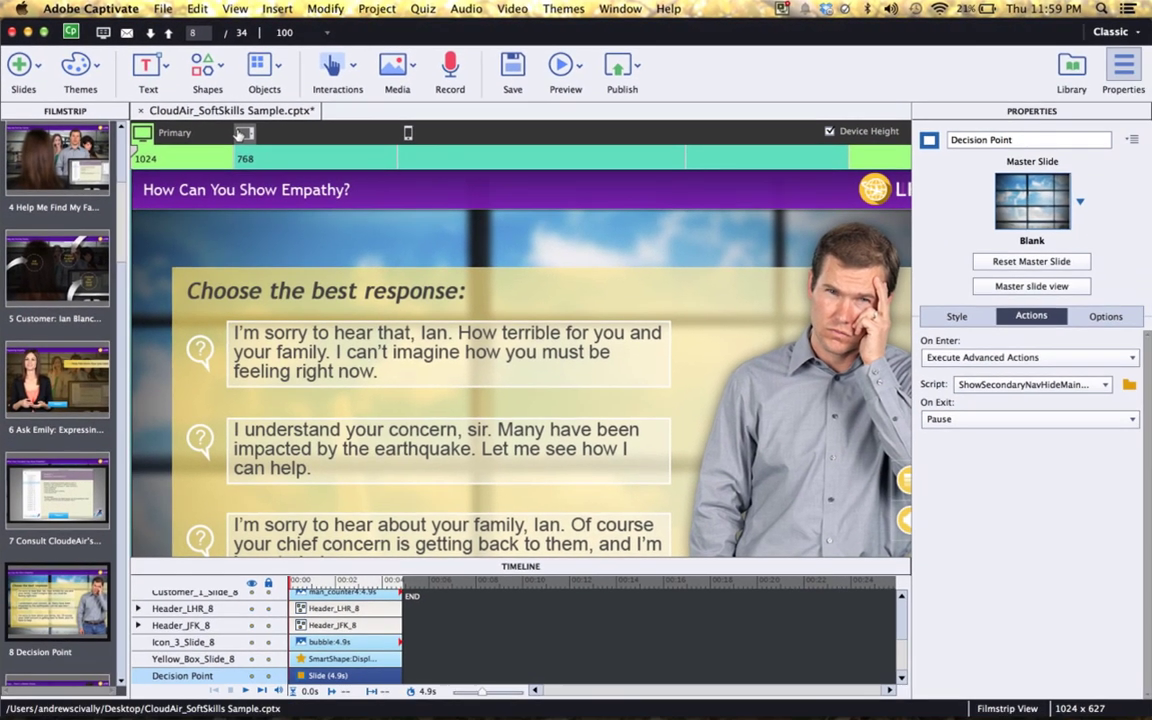
Step: Compare the Decision Point slide's layout in the Tablet and Mobile views, and return to the Primary view
click(477, 268)
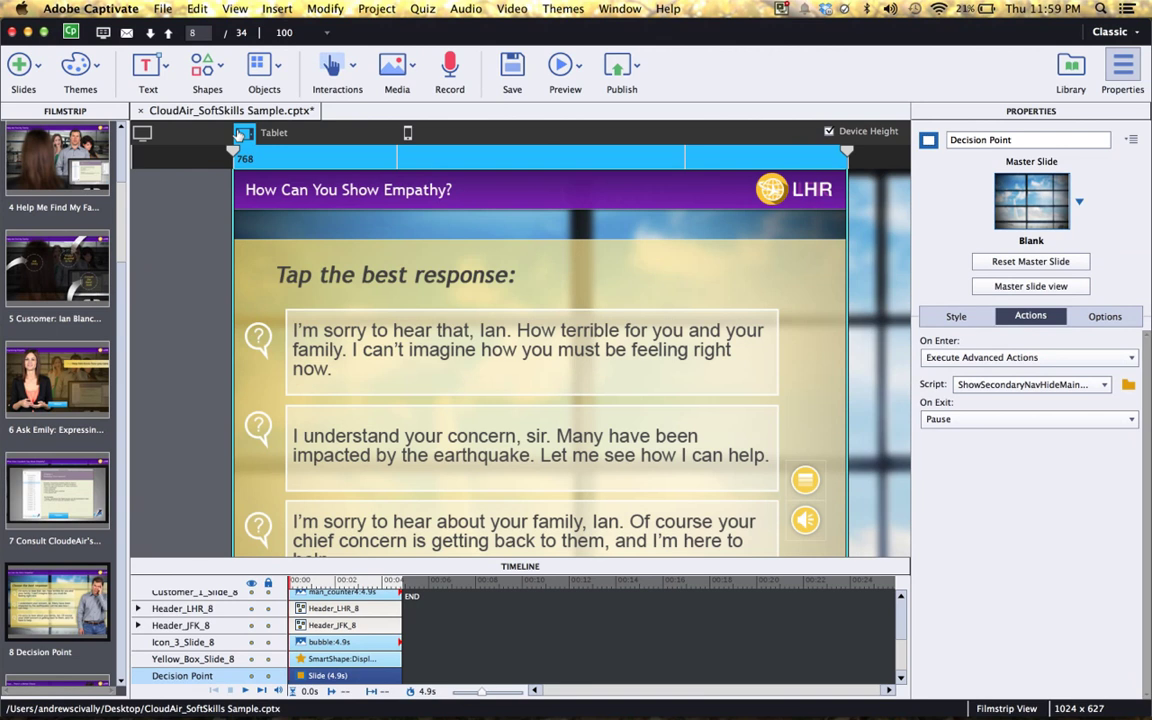
click(407, 133)
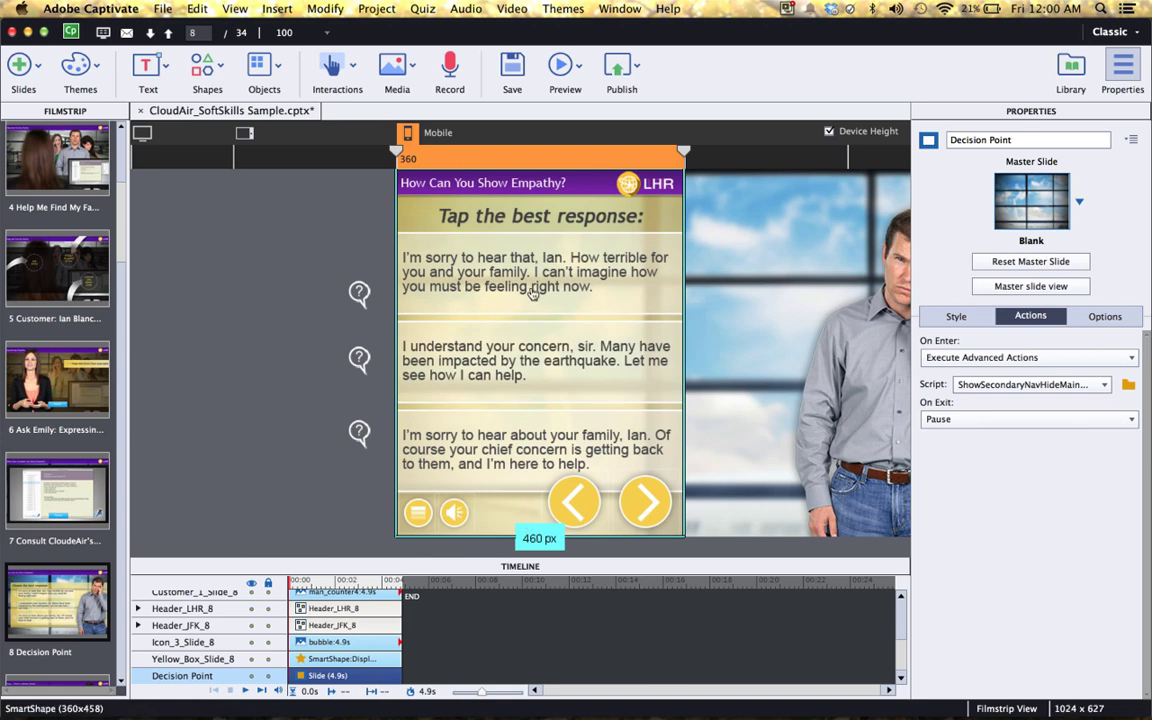
click(143, 133)
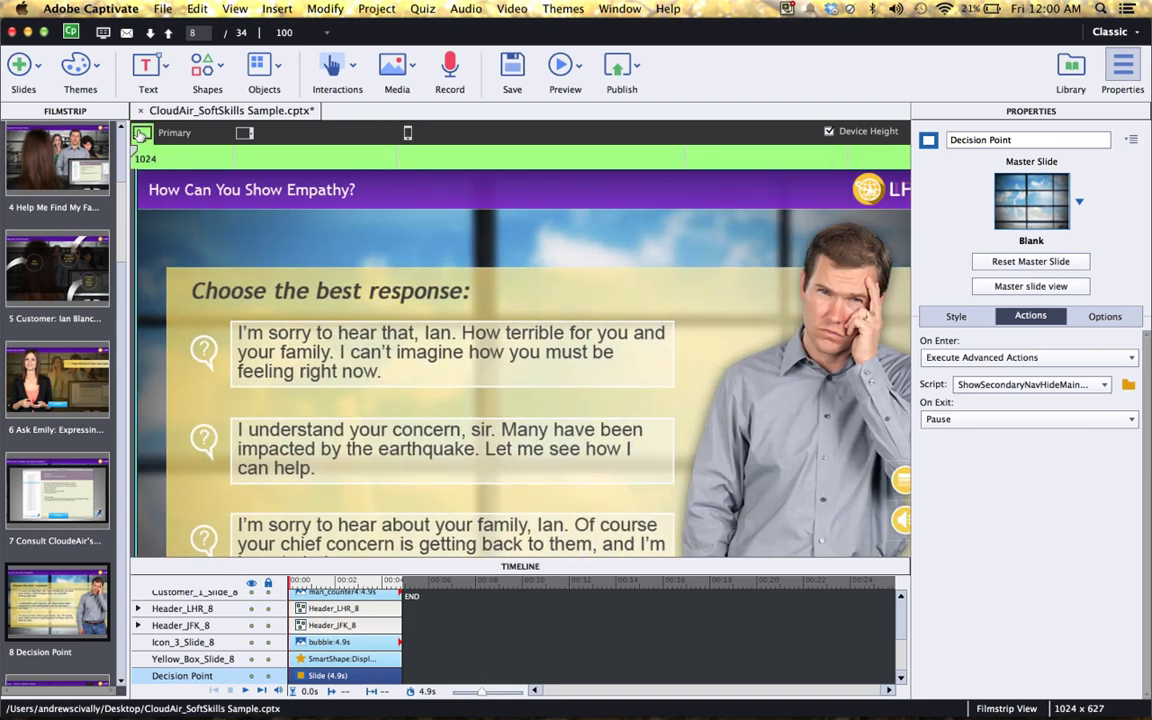
Step: Hide the timeline and the slide properties to see the whole Decision Point slide on the stage
click(470, 566)
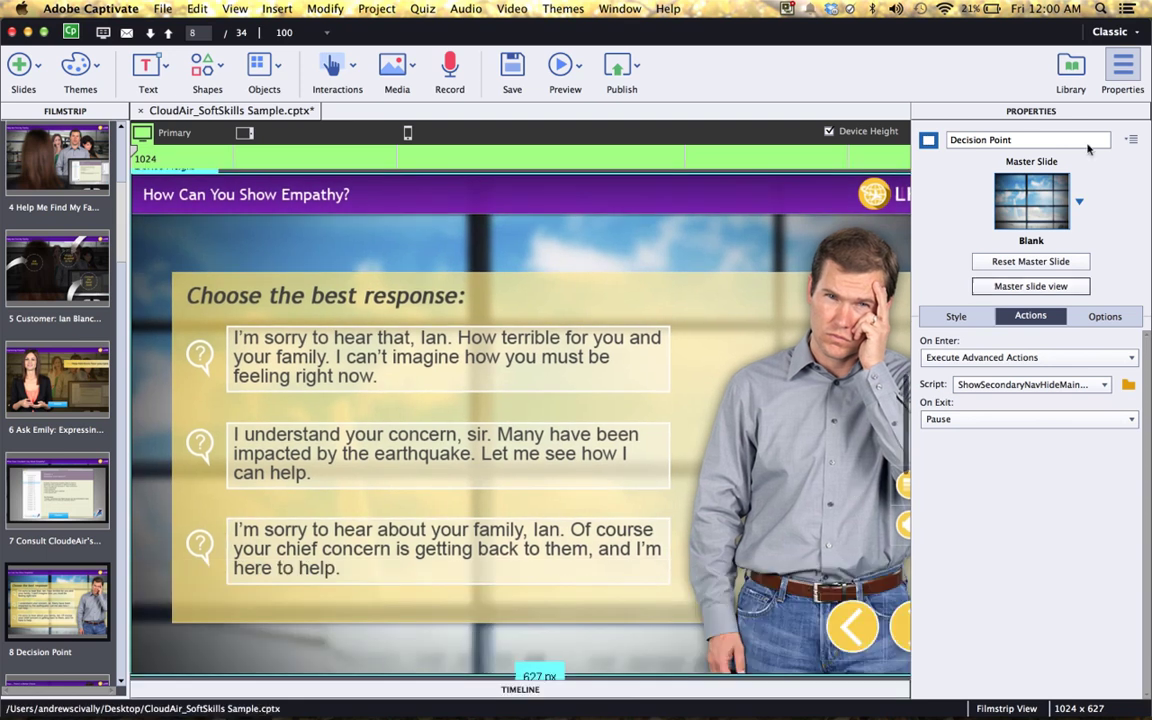
click(1124, 70)
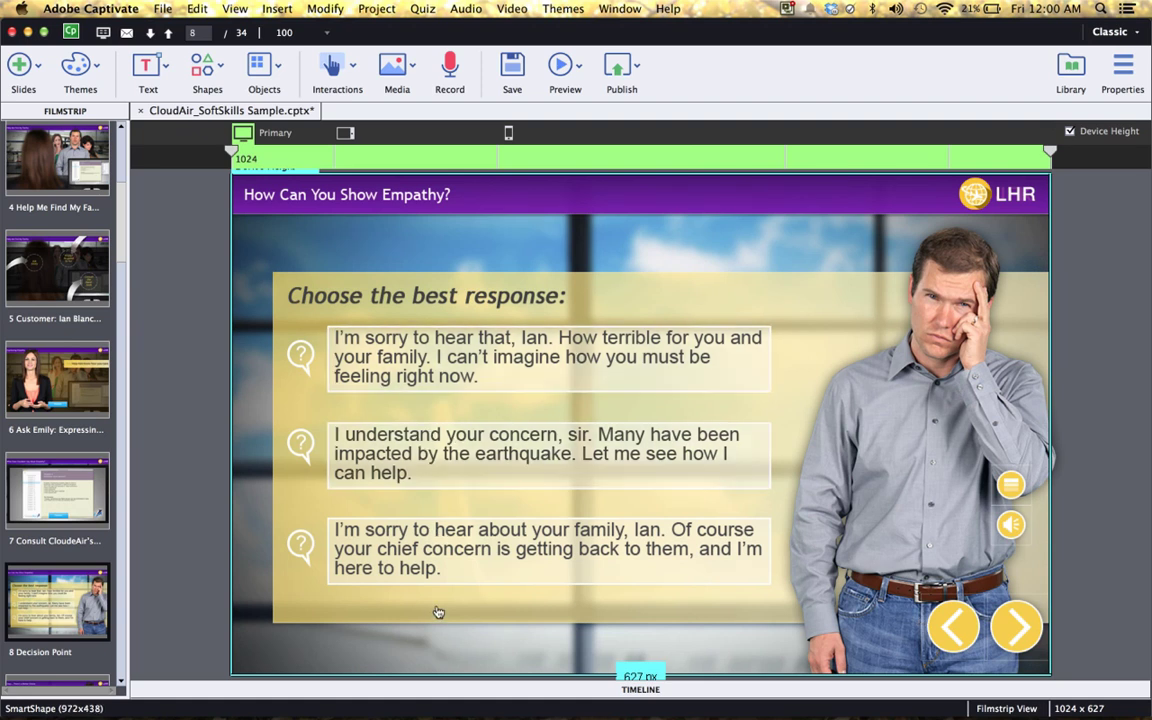
click(507, 135)
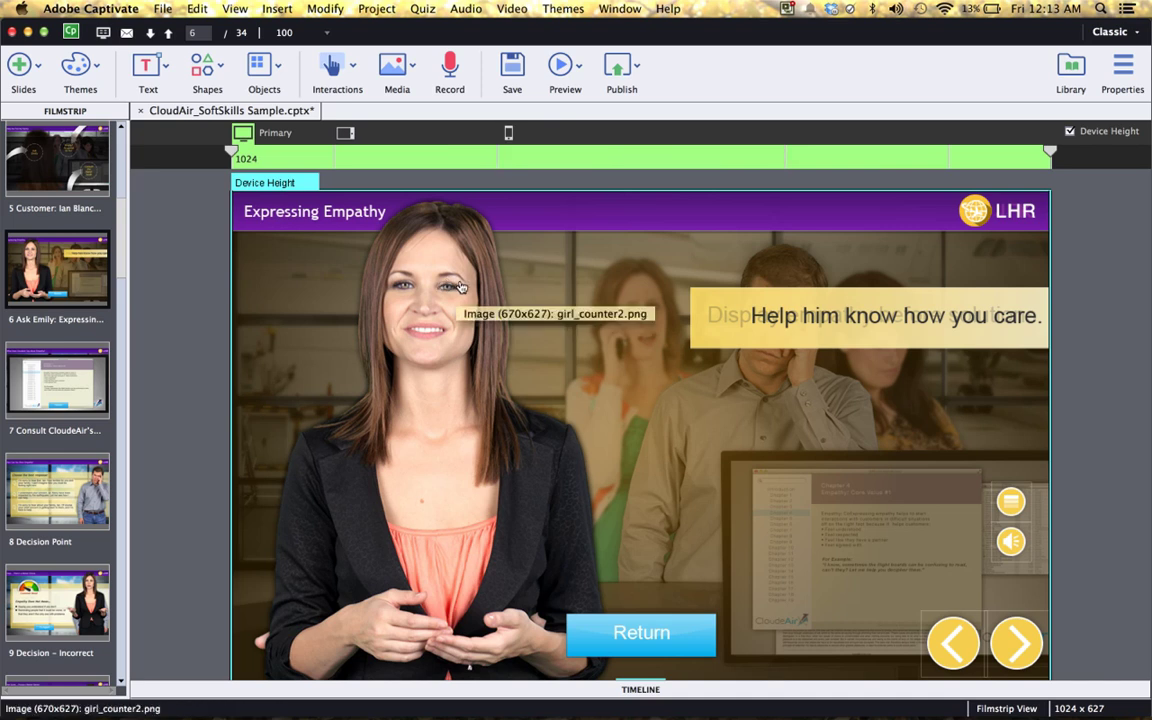
Step: Select the coach image girl_counter2.png on slide 6 and inspect its object position and size settings
click(449, 290)
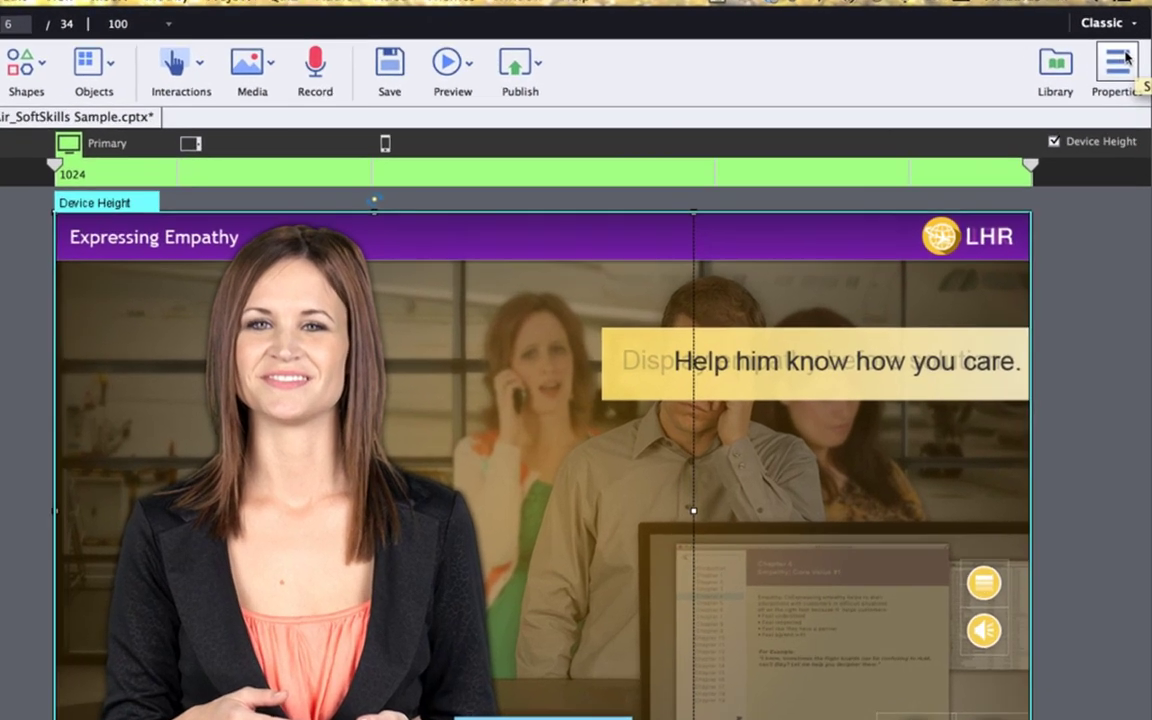
click(1122, 60)
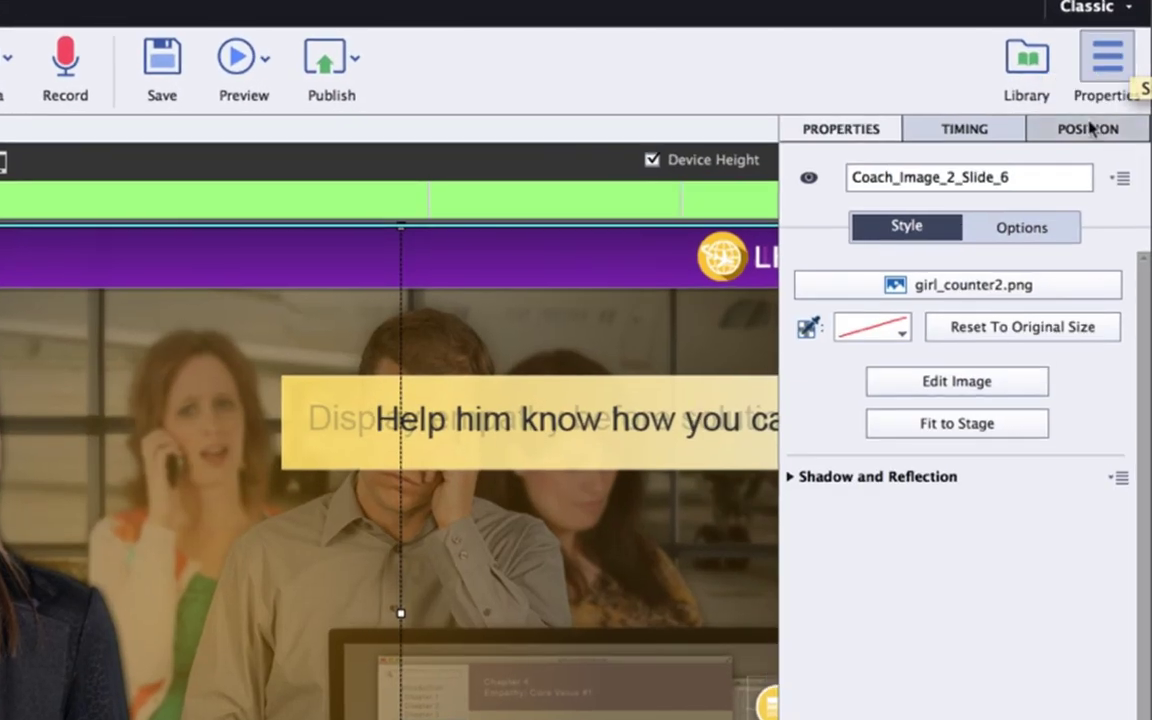
click(1092, 128)
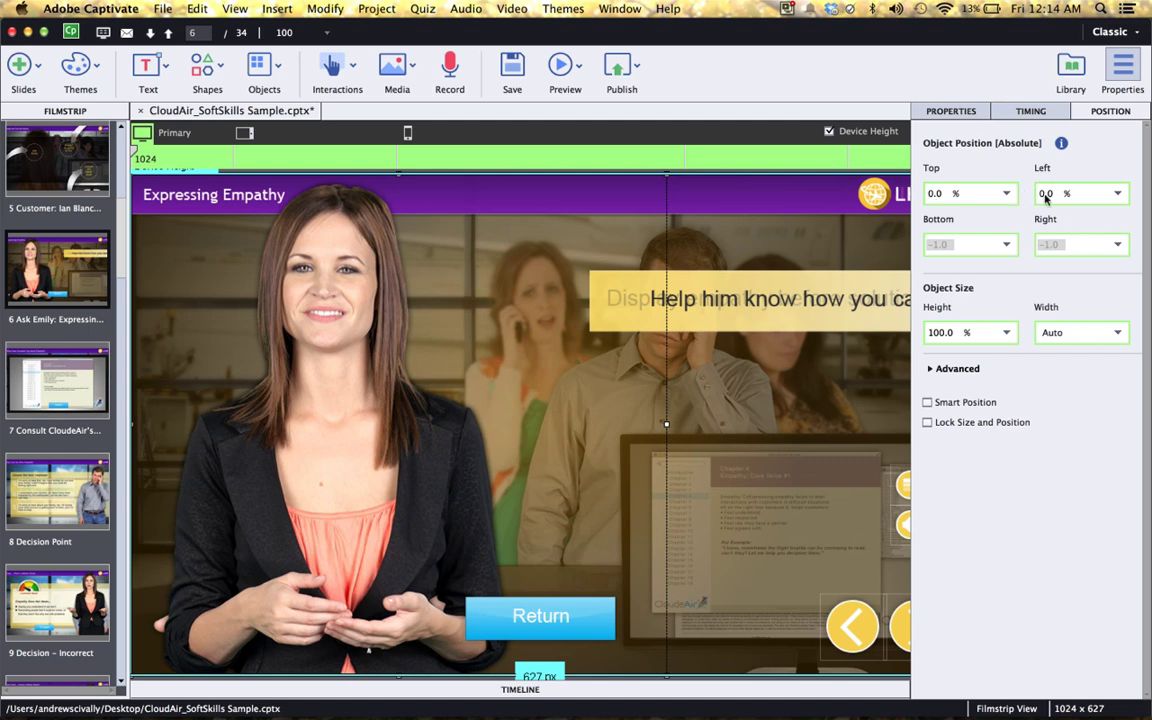
Step: Inspect the position and size settings of the Return button and the yellow caption on slide 6, and hide the properties
click(572, 620)
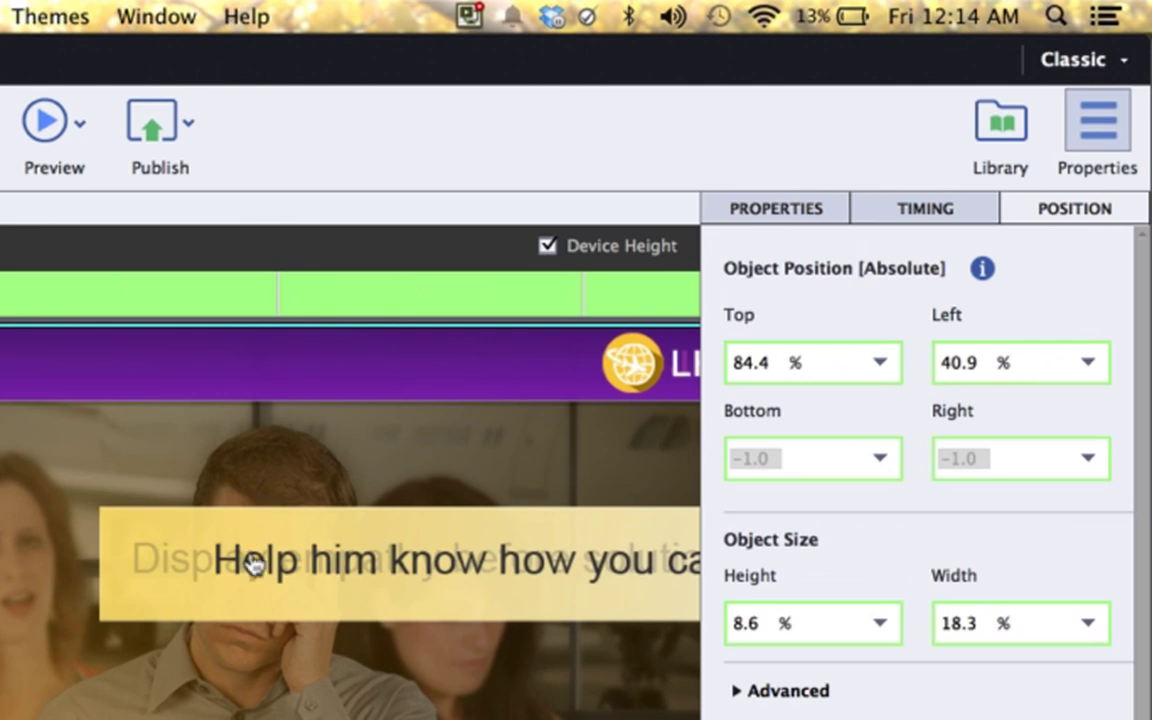
click(240, 560)
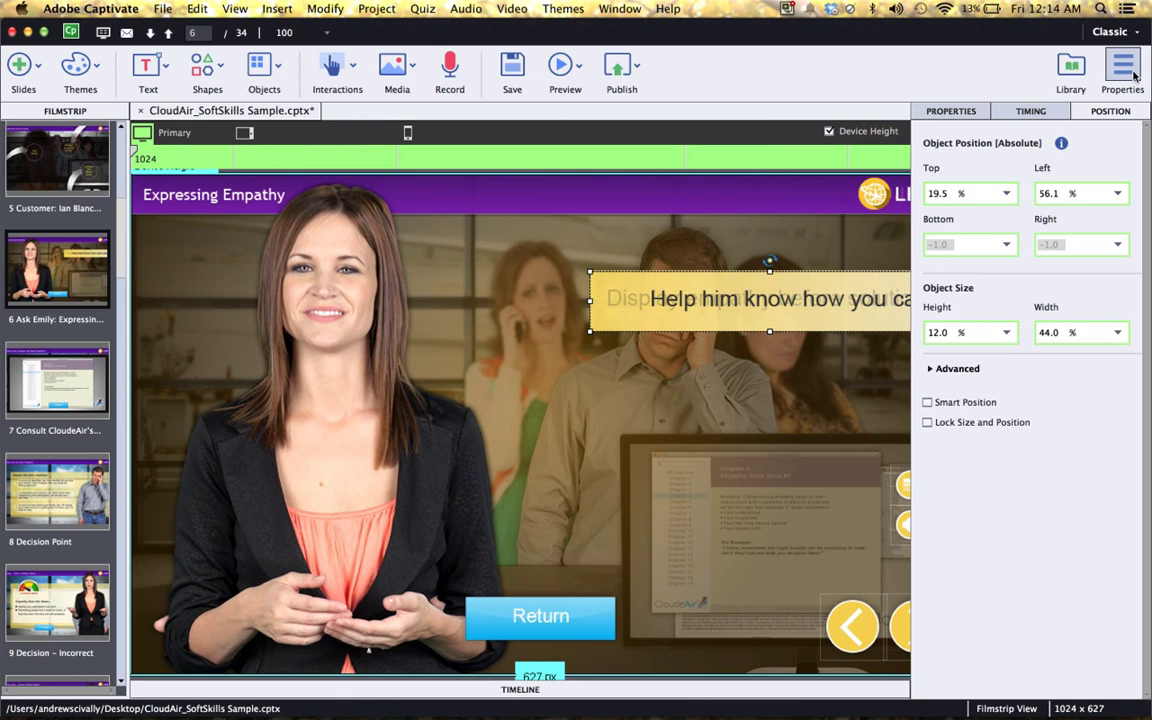
click(1123, 70)
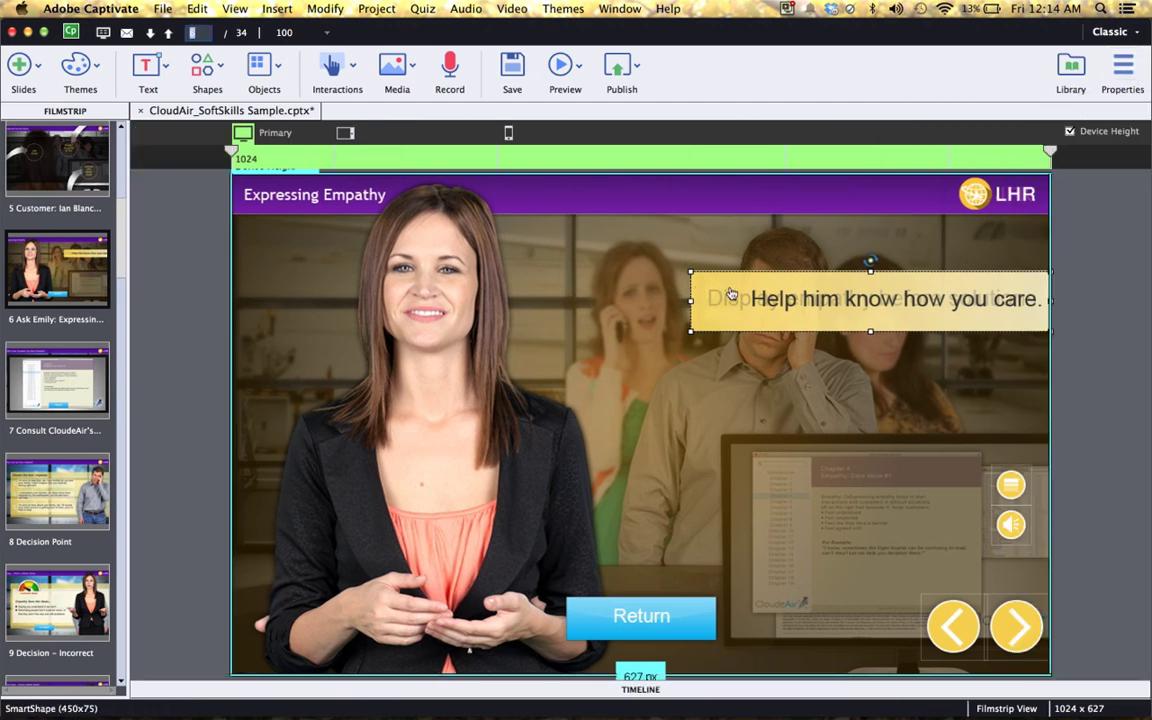
Step: Compare the Expressing Empathy slide's layout in the Primary and Tablet views, and show it in the Mobile view
click(342, 139)
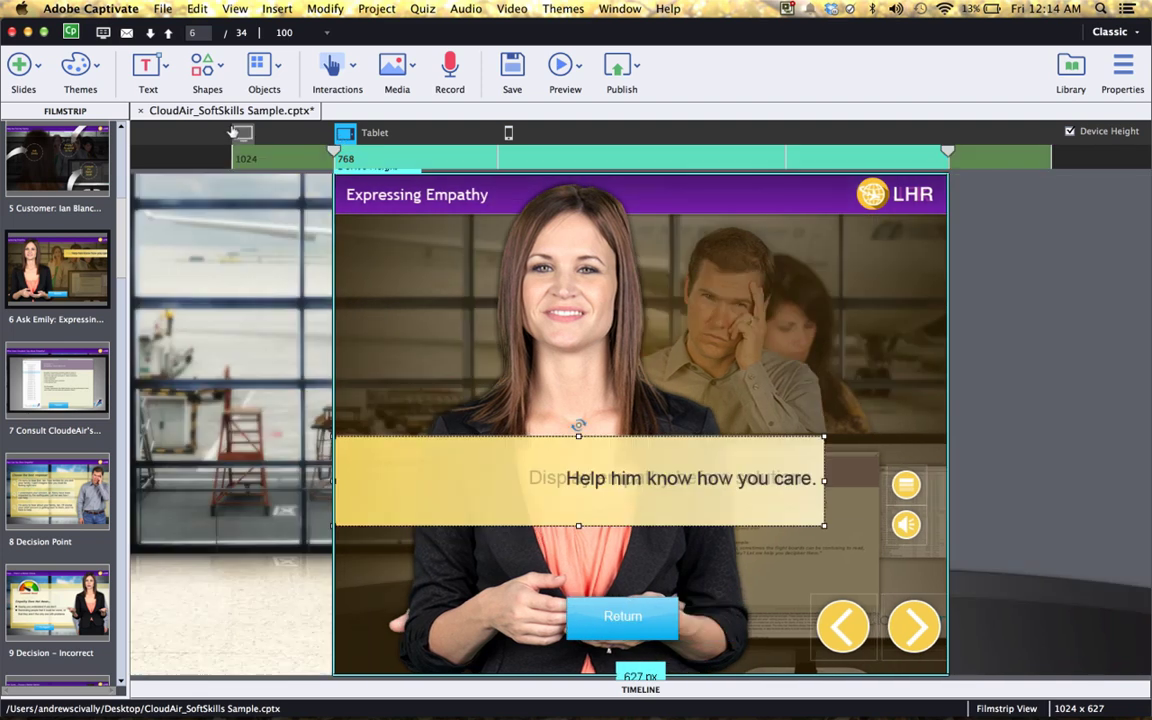
click(240, 133)
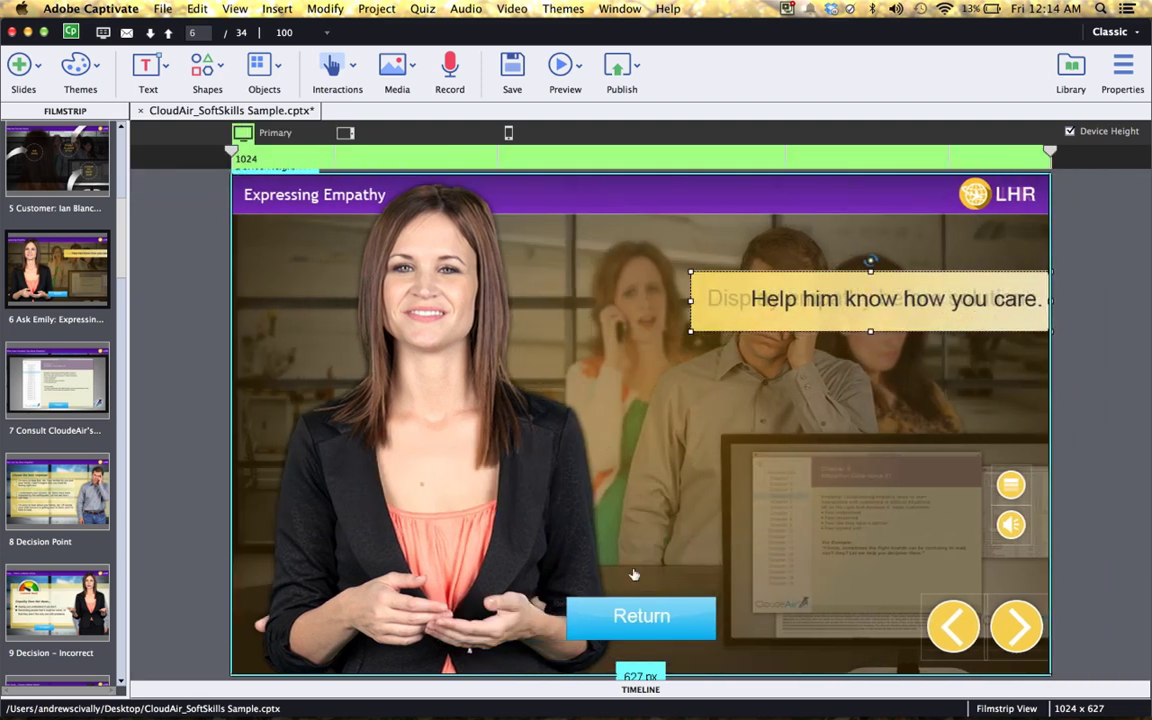
click(342, 136)
click(342, 136)
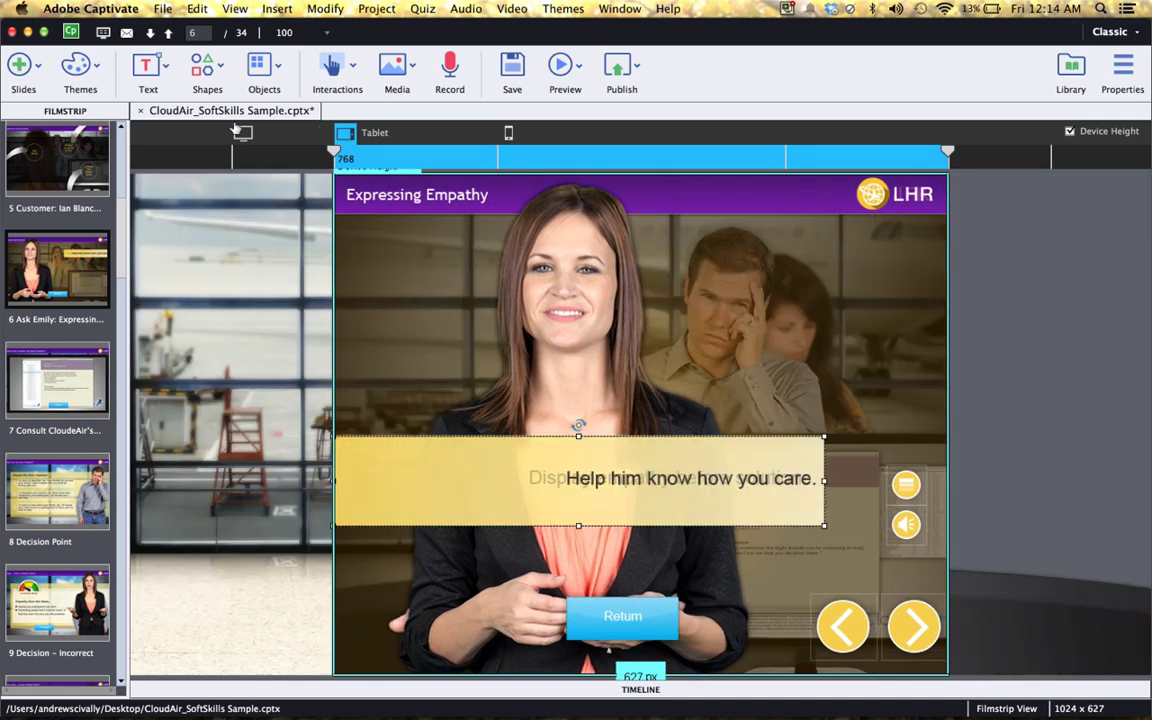
click(240, 133)
click(344, 136)
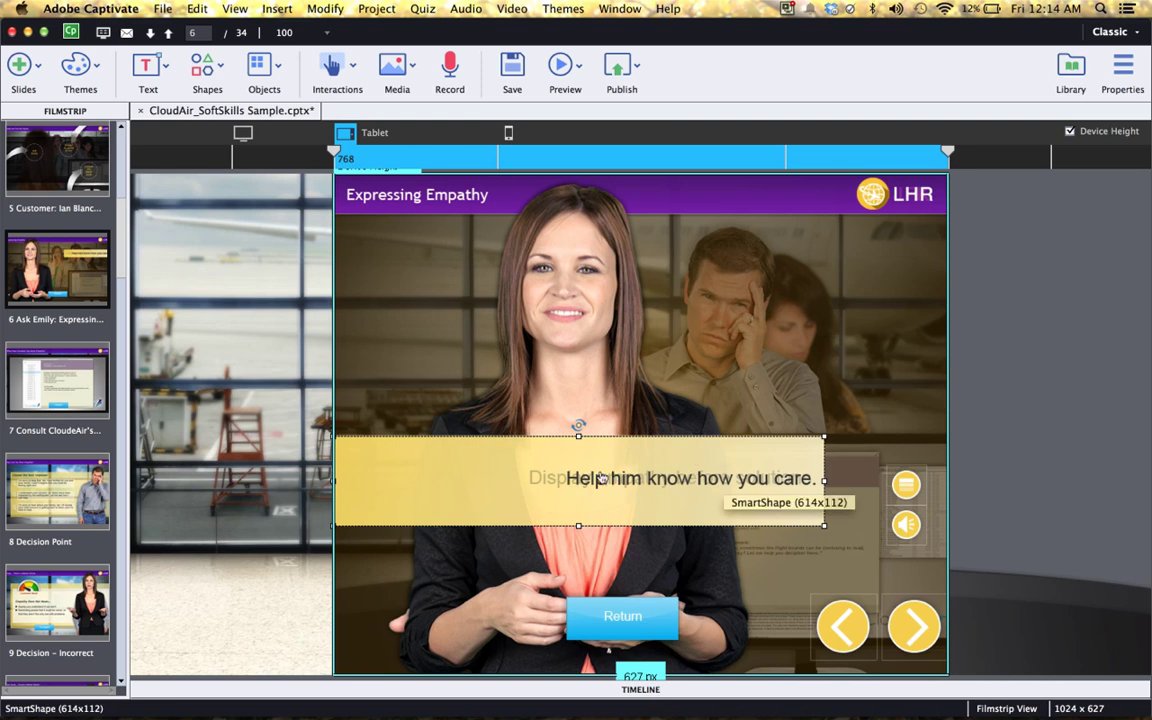
click(241, 133)
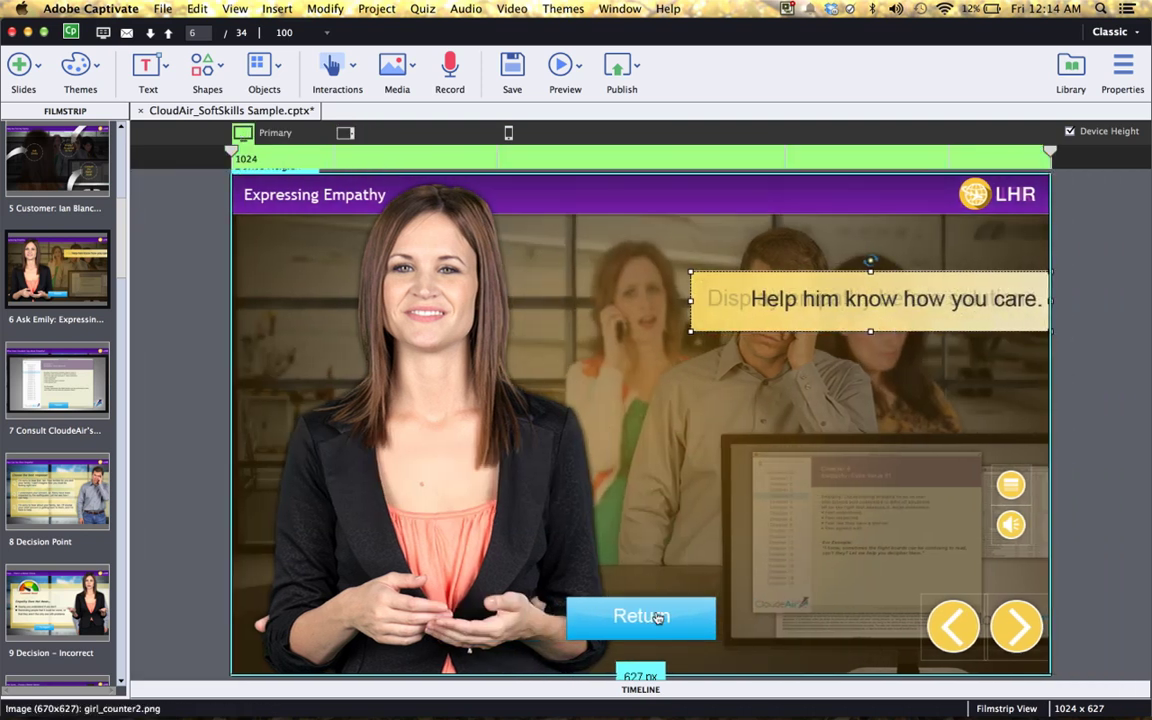
click(343, 133)
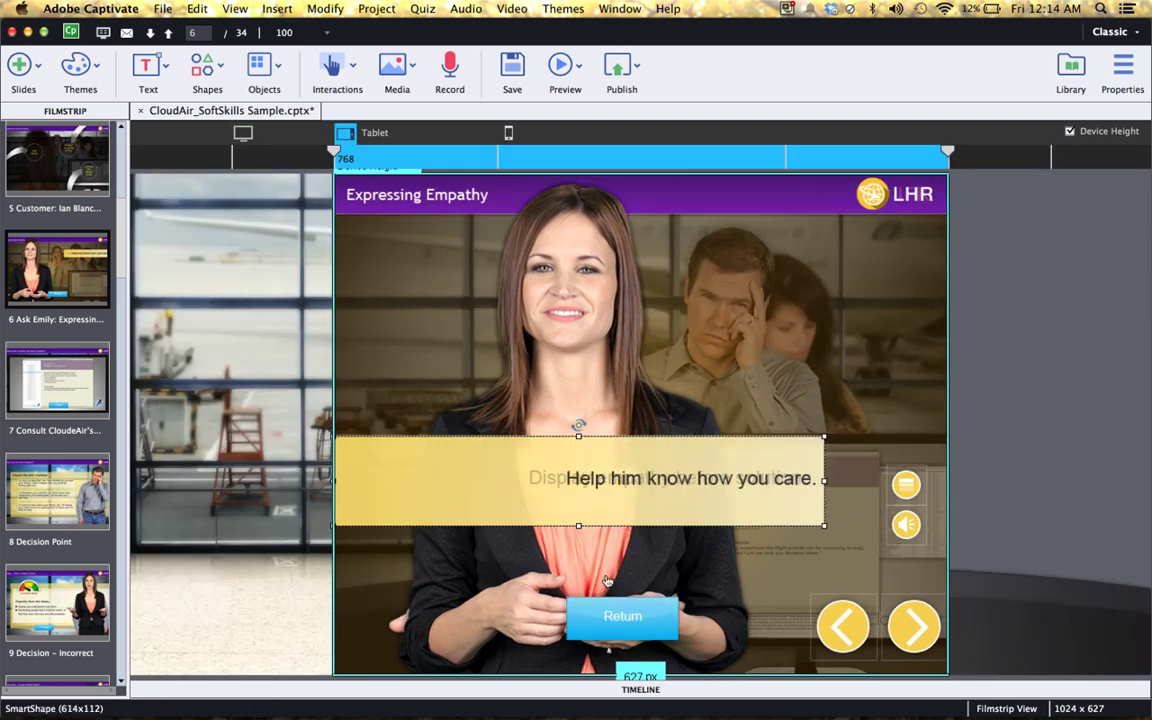
click(508, 133)
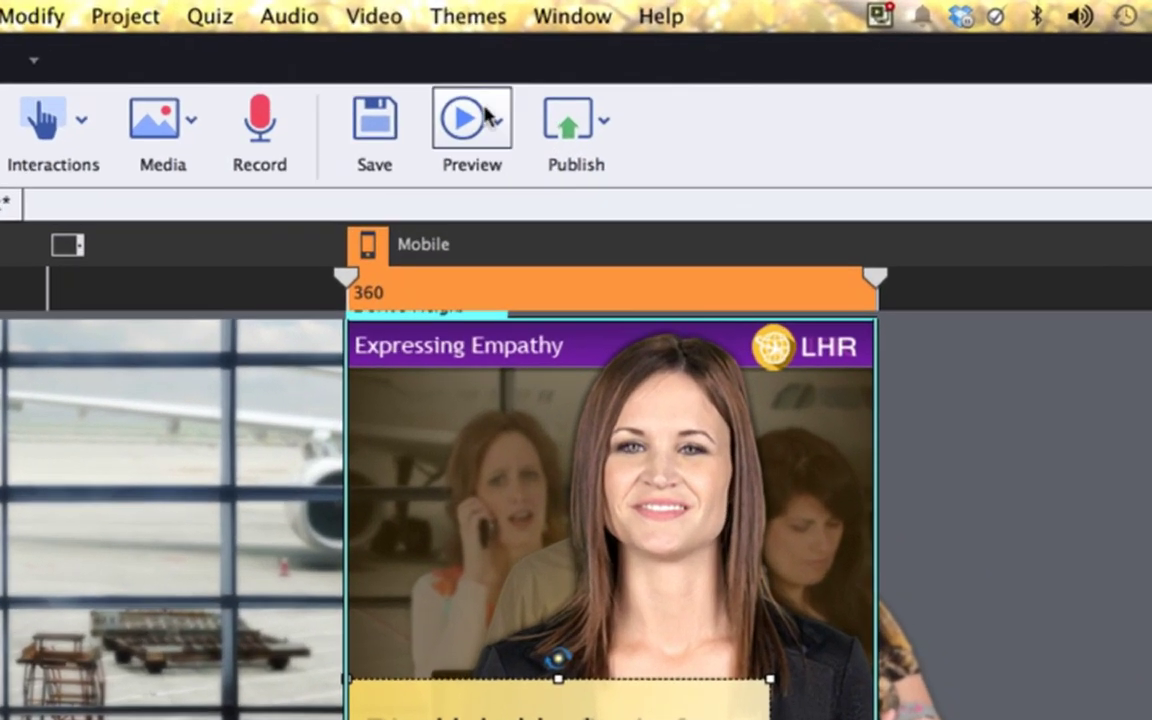
Step: Show the preview options, and switch to the project preview in Chrome to compare the title slide at the 768 and 360 widths
click(488, 116)
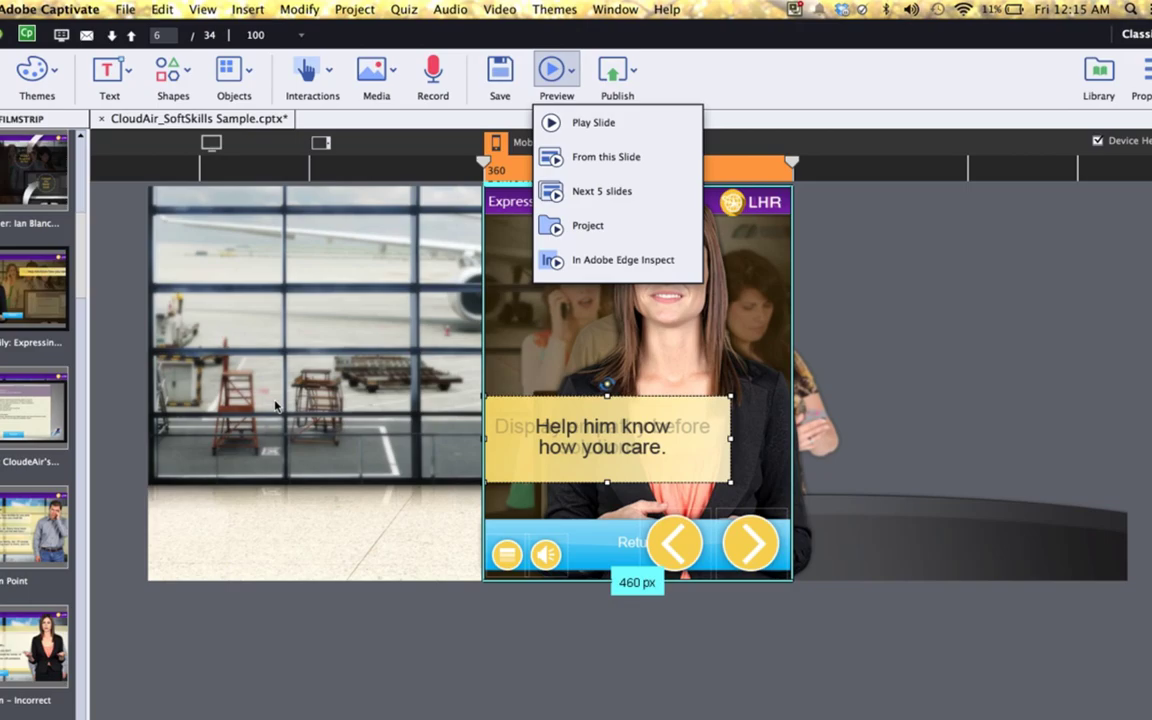
key(super+Tab)
key(super+Tab)
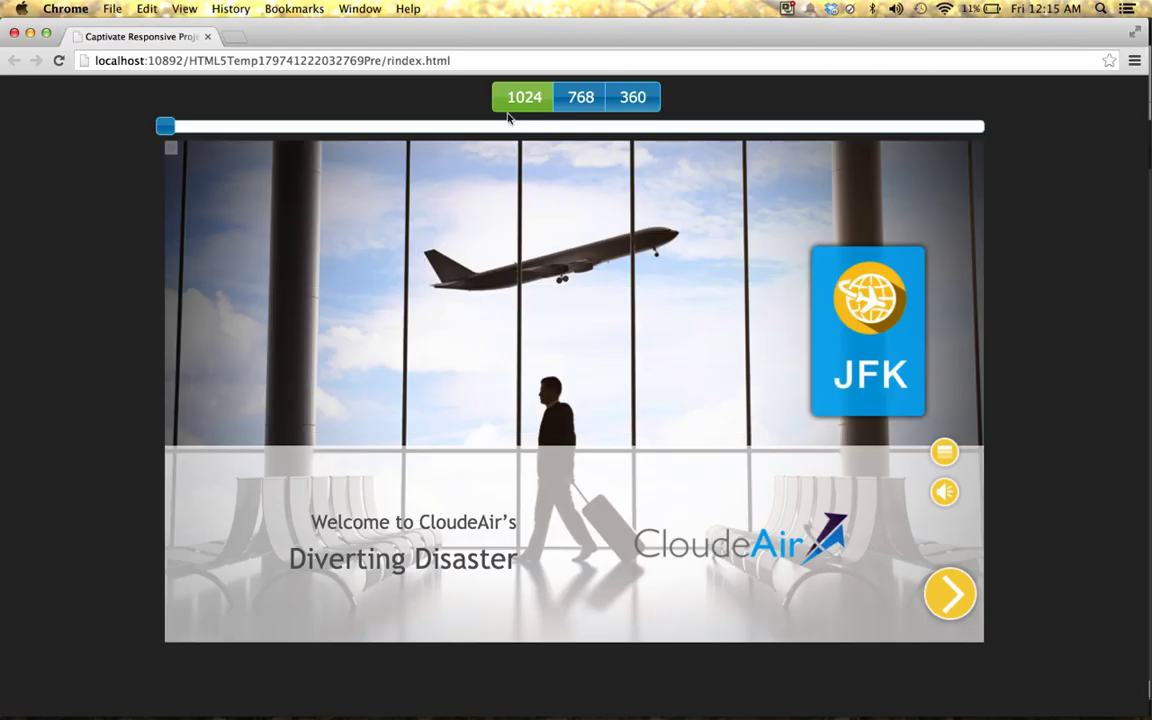
click(570, 96)
click(622, 96)
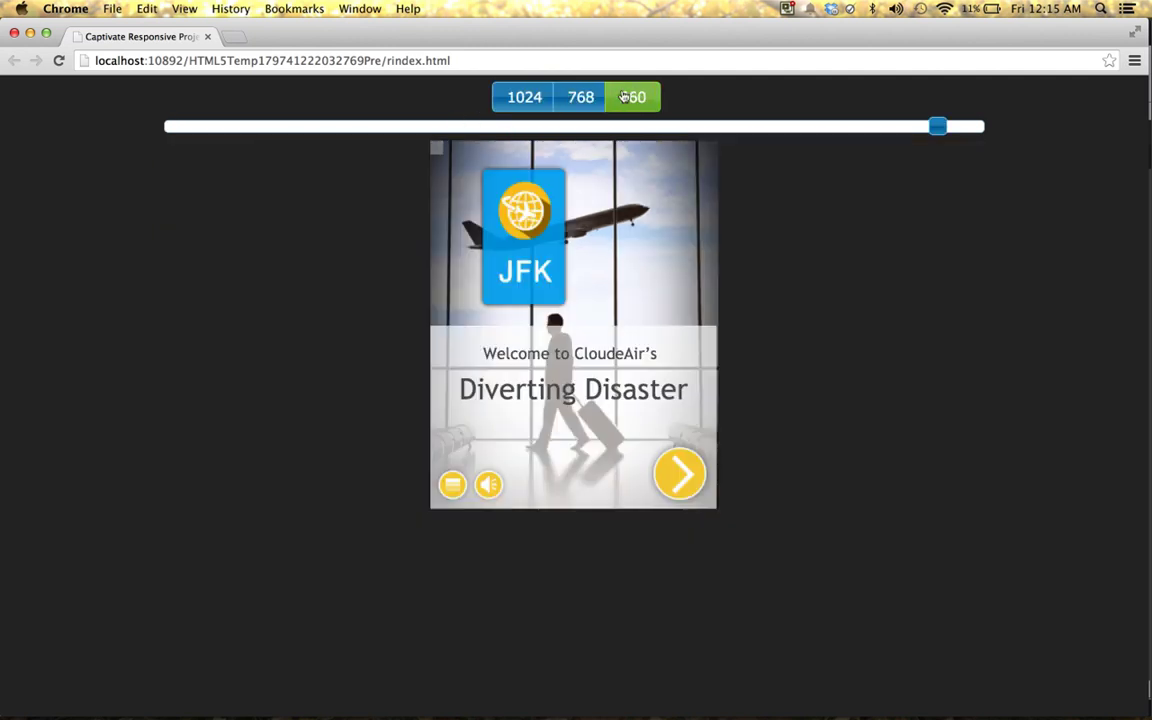
click(570, 96)
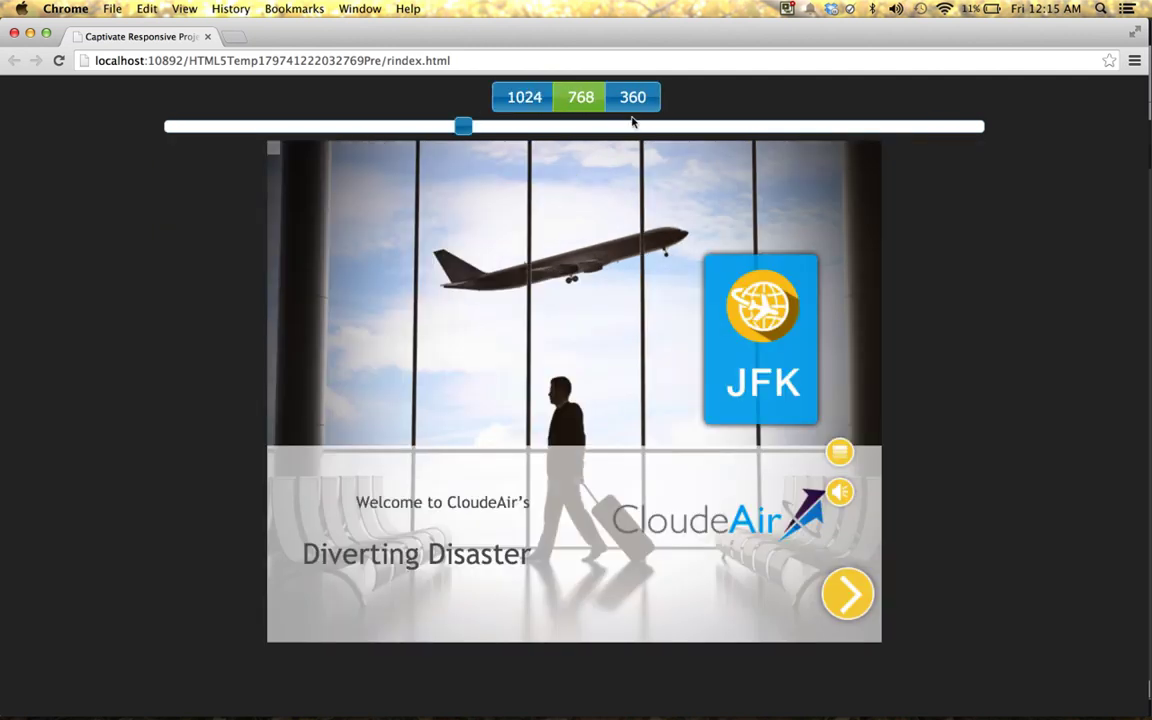
Step: Advance the preview to the Breaking News slide, view it at the 360 width, and continue to the following slide
click(838, 598)
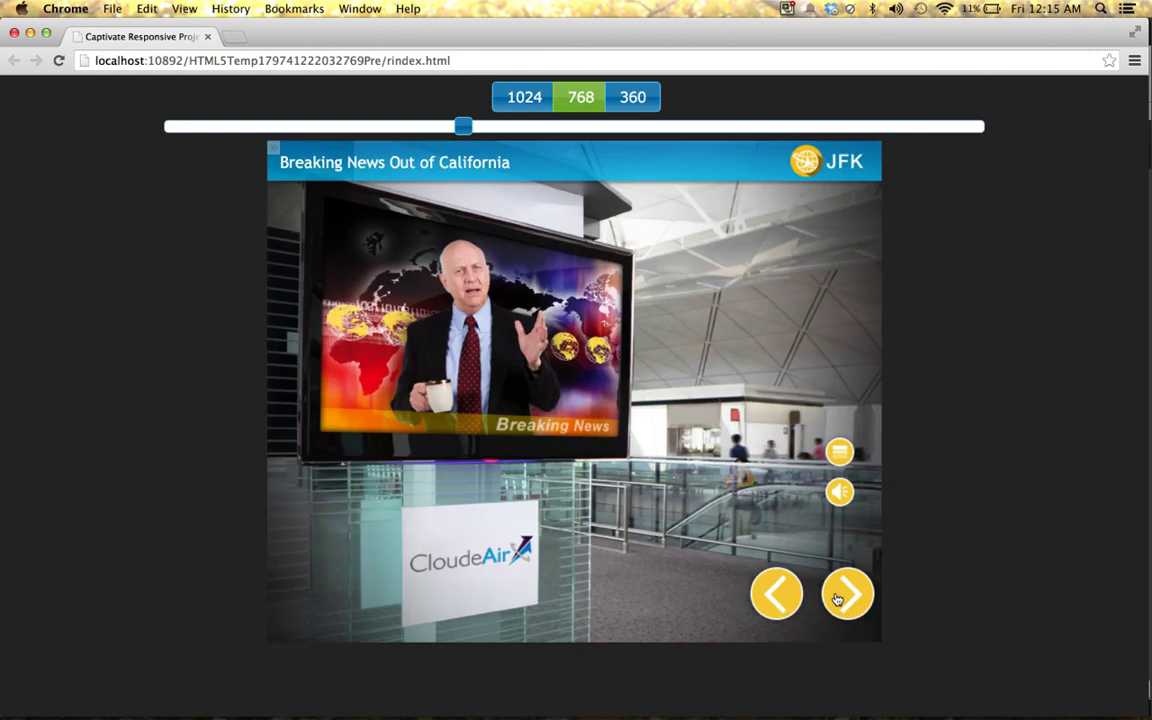
click(632, 96)
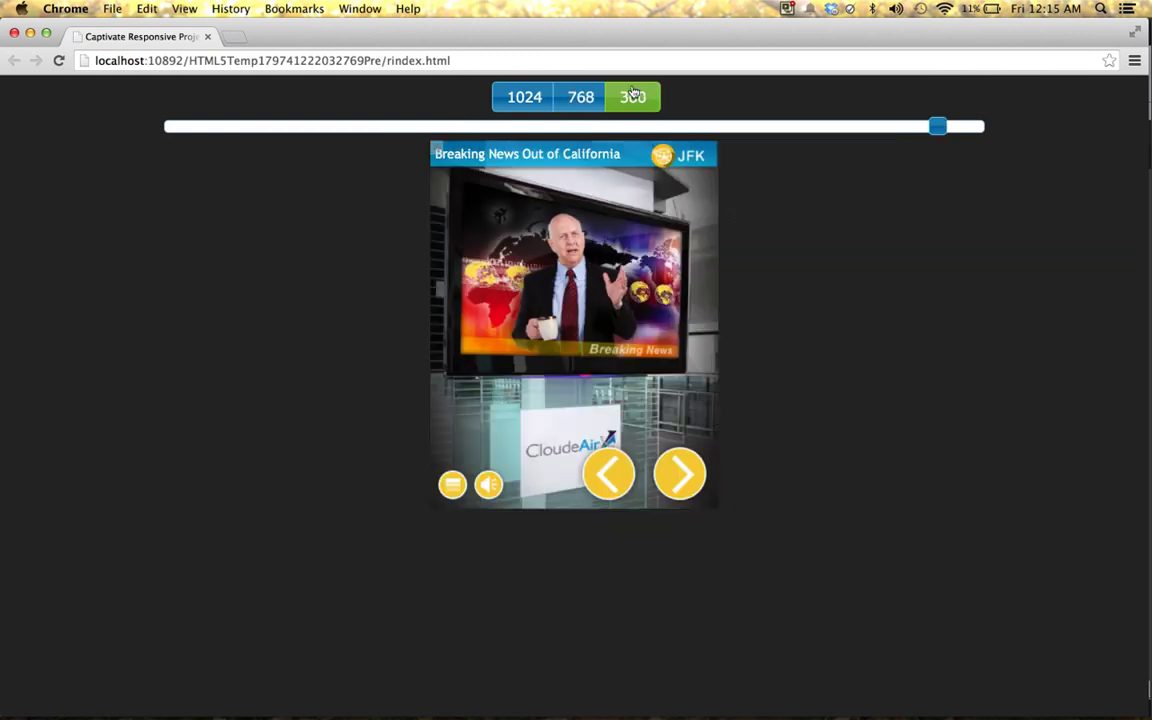
click(676, 462)
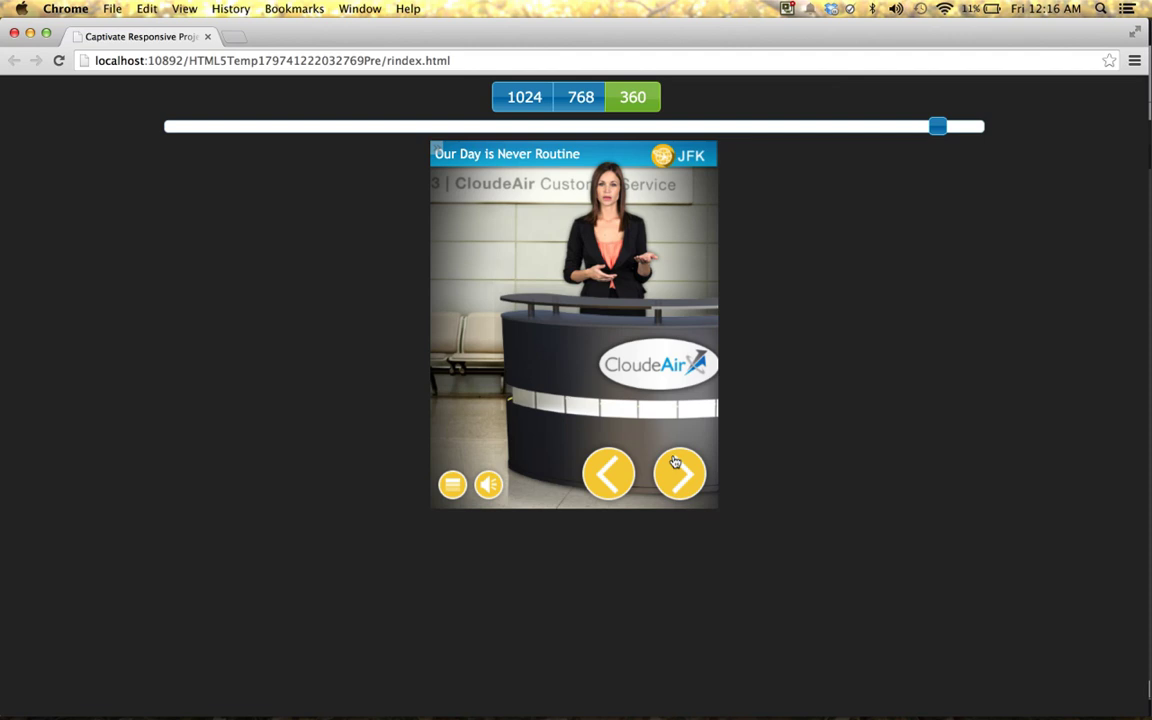
Step: Switch back to Adobe Captivate and view the available publishing options without publishing the project
key(super+Tab)
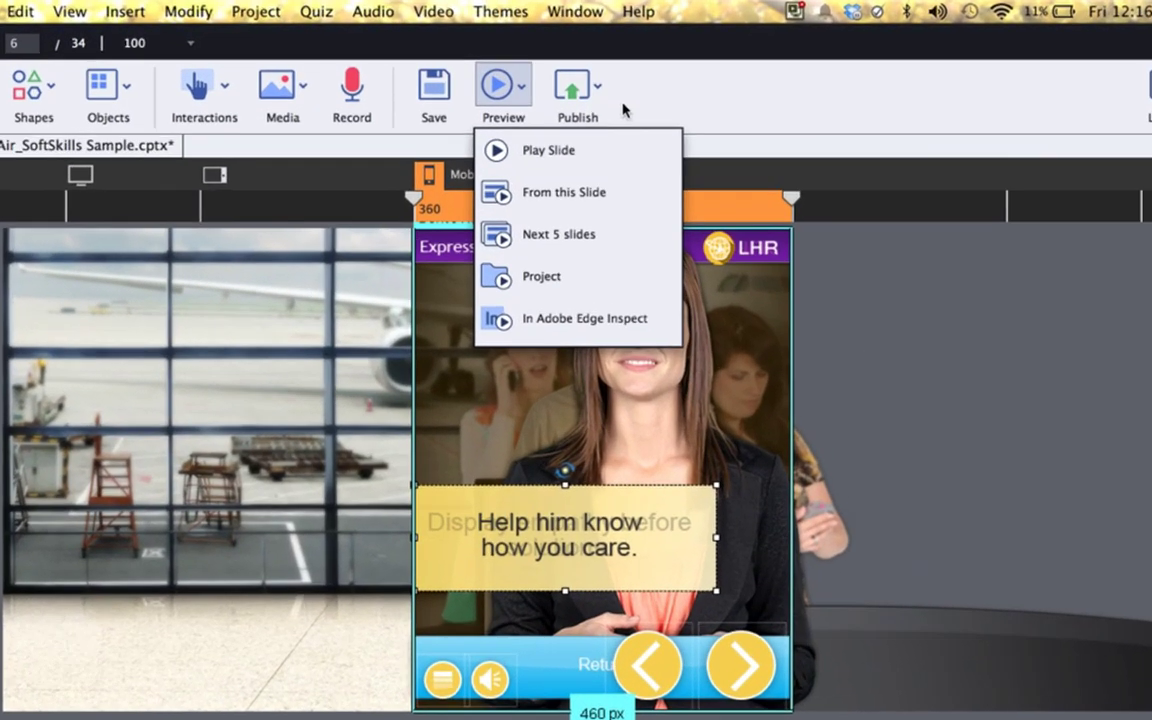
click(612, 72)
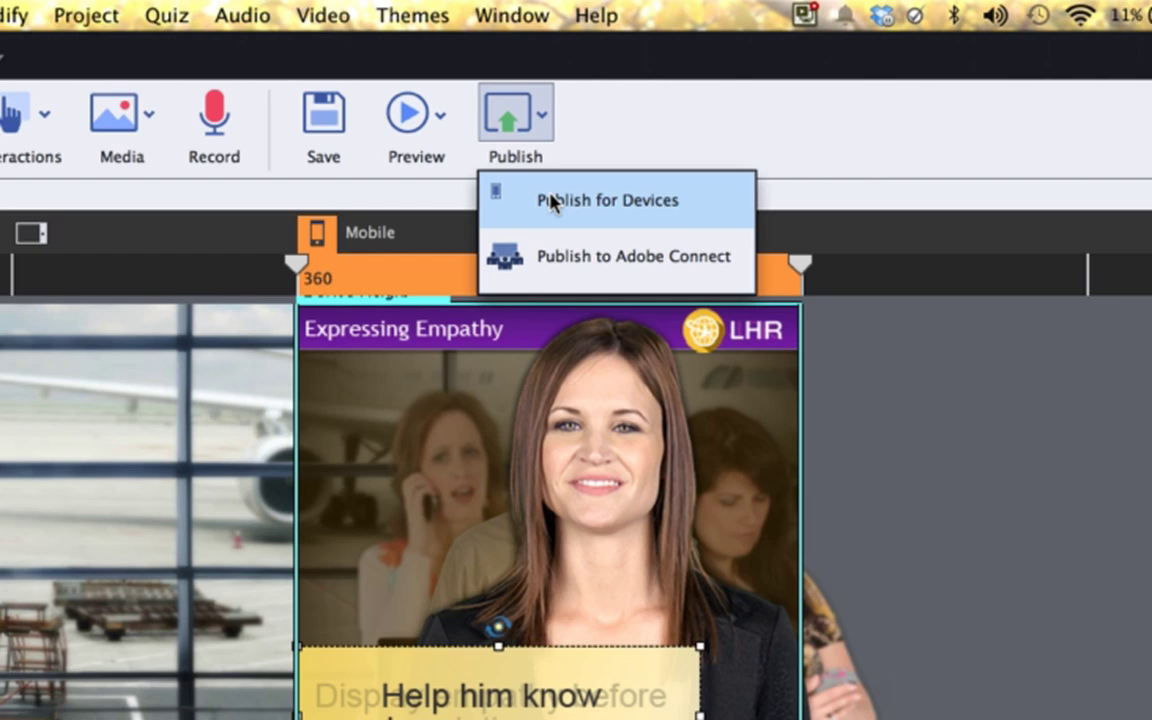
key(Escape)
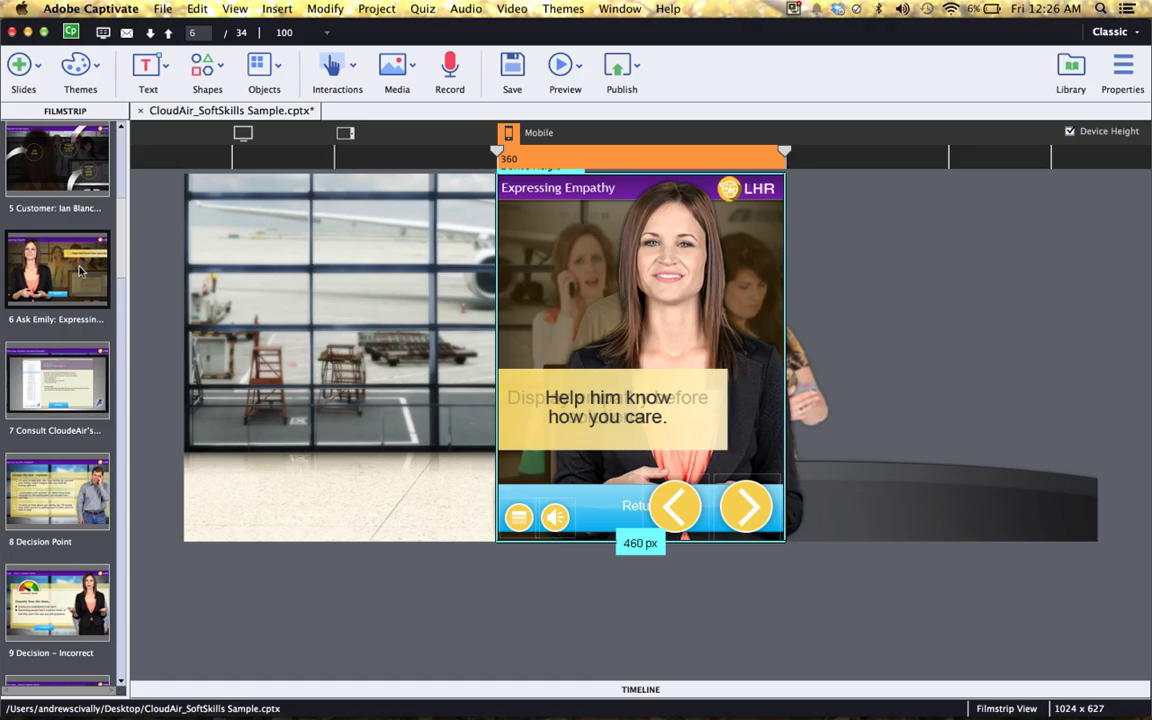